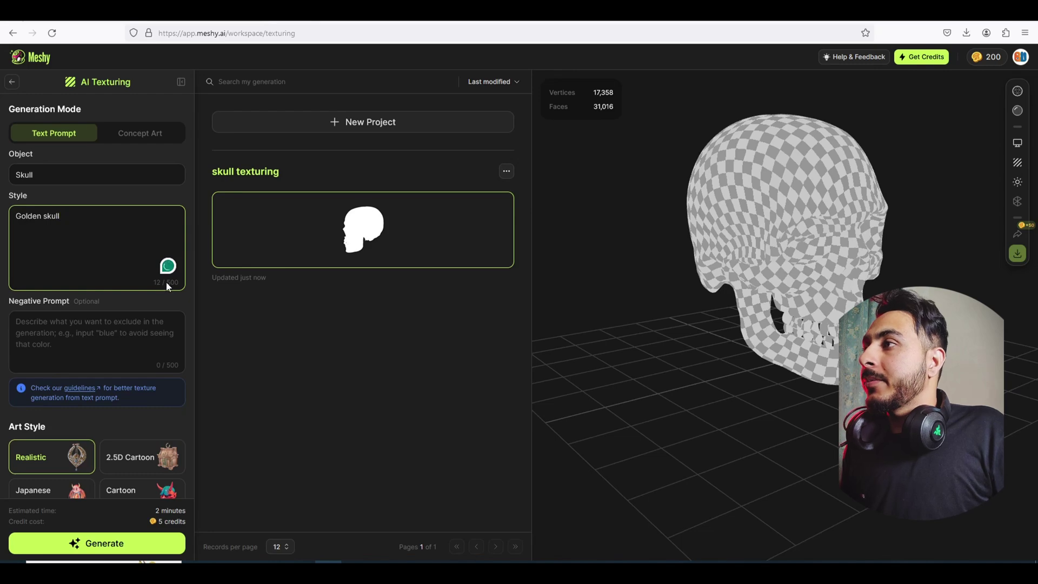
- Enter "blur" as the negative prompt and generate the golden skull texture in the Realistic art style
{"action": "left_click", "coordinate": [127, 318]}
{"action": "type", "text": "blure"}
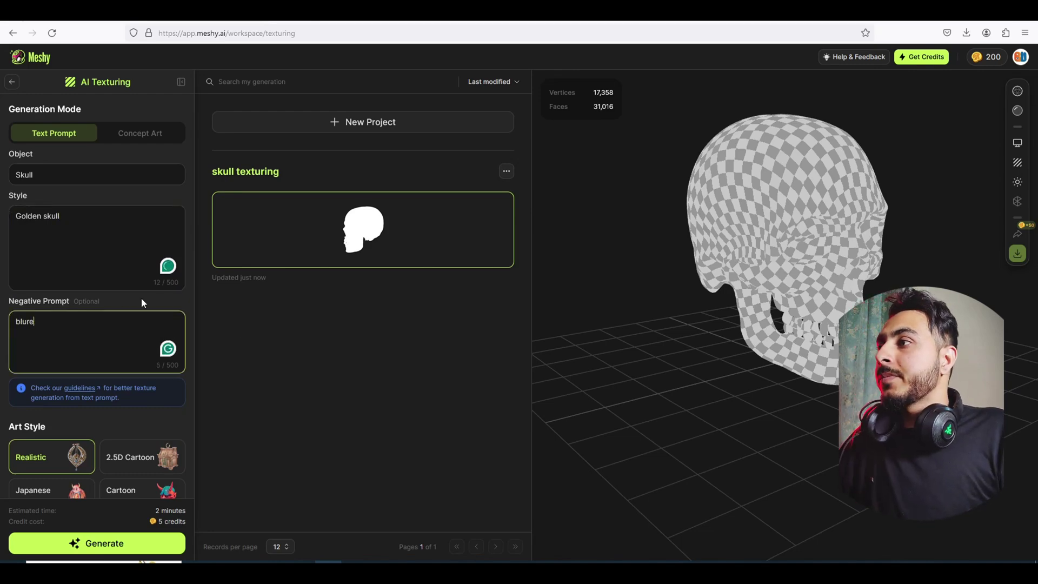
{"action": "key", "text": "BackSpace"}
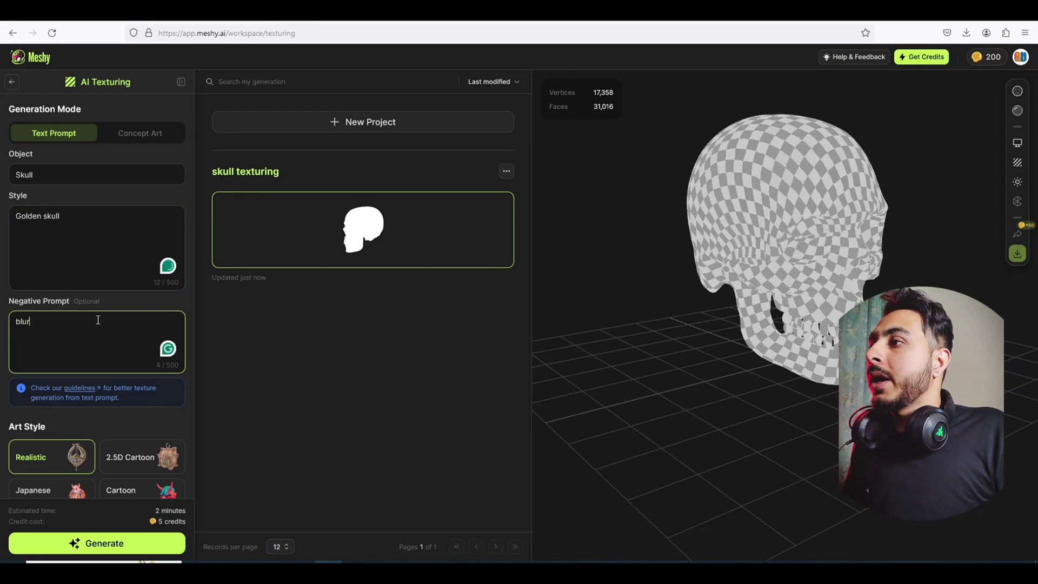
{"action": "scroll", "coordinate": [108, 421], "scroll_direction": "down", "scroll_amount": 3}
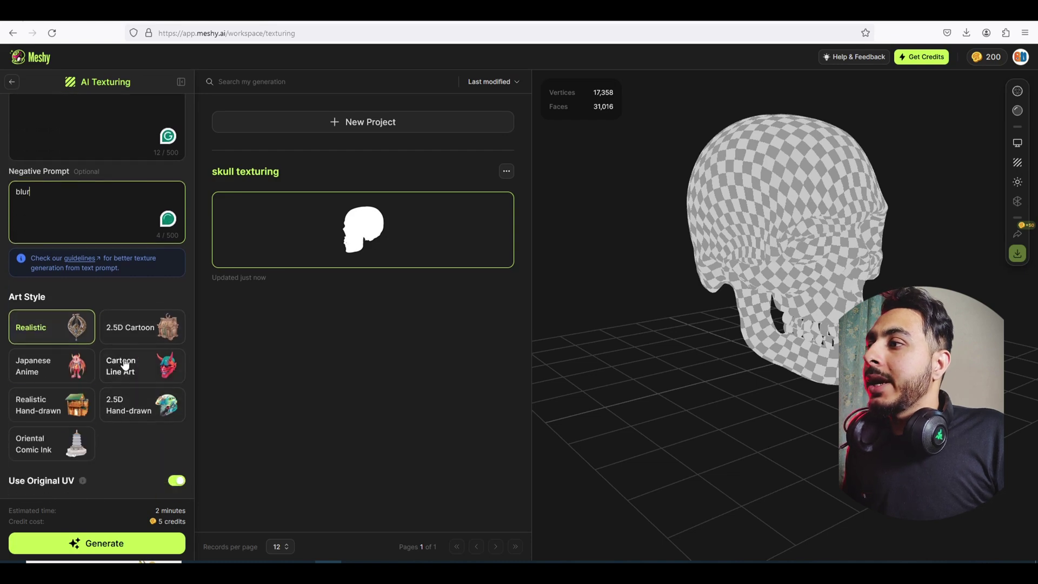
{"action": "left_click", "coordinate": [111, 542]}
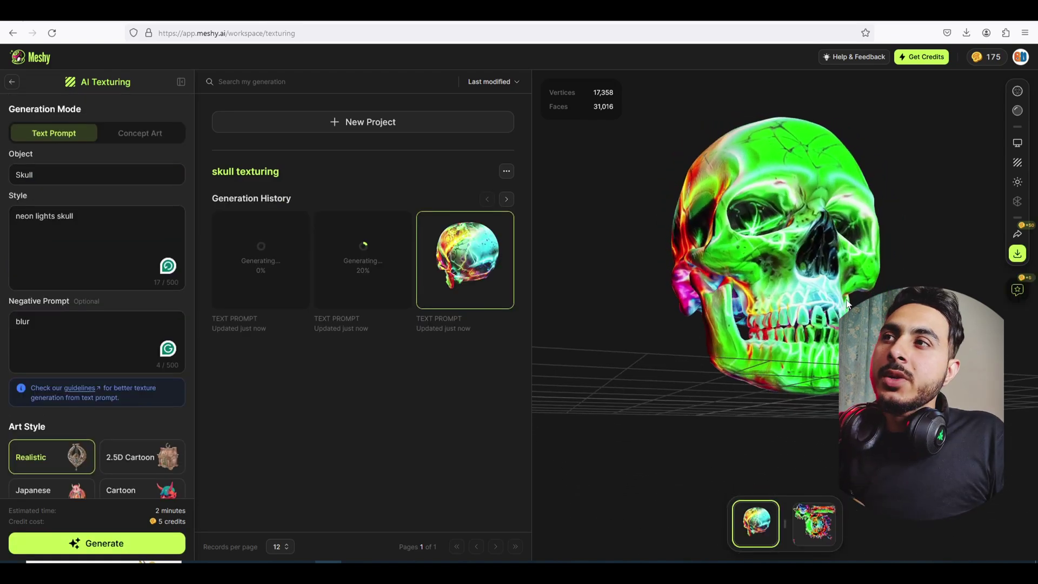
- Inspect the generated neon lights and old dirty skull textures on the model from several angles and up close
{"action": "left_click_drag", "start_coordinate": [847, 300], "coordinate": [936, 325]}
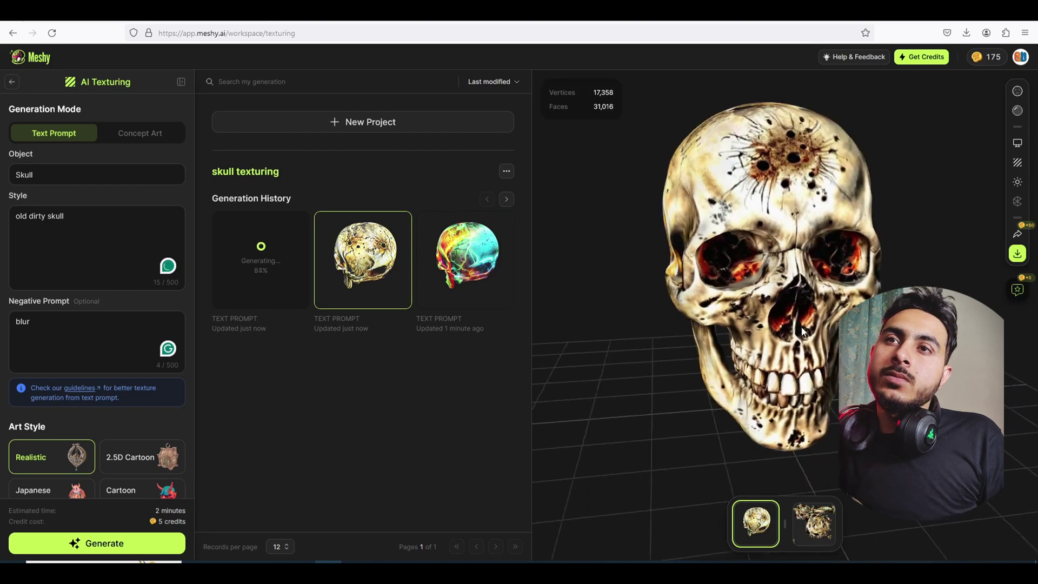
{"action": "left_click_drag", "start_coordinate": [802, 331], "coordinate": [892, 325]}
{"action": "scroll", "coordinate": [821, 317], "scroll_direction": "up", "scroll_amount": 6}
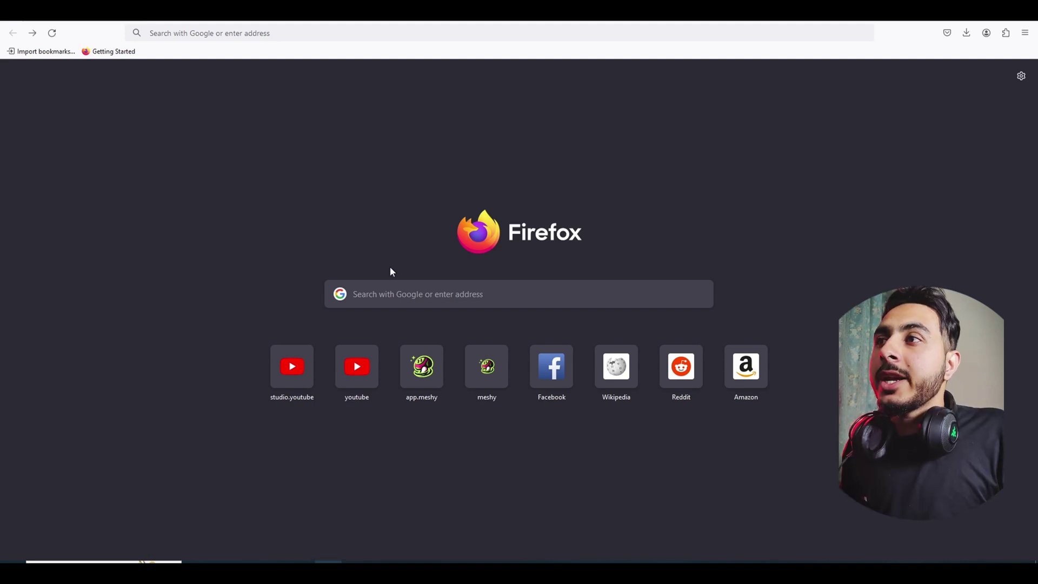
- Search the web for "meshey ai" and enter the Meshy app from its home page
{"action": "left_click", "coordinate": [410, 299]}
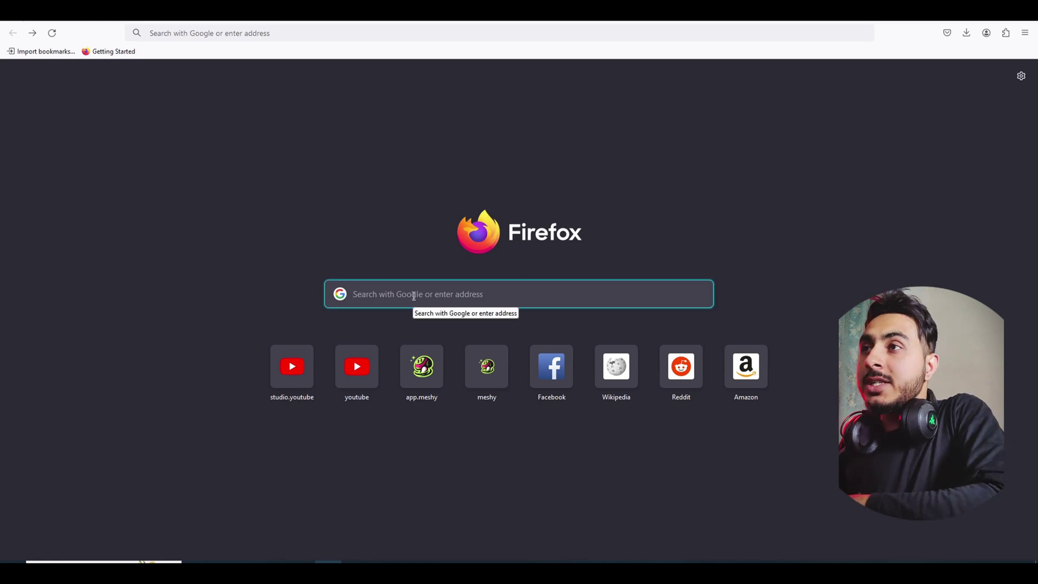
{"action": "type", "text": "meshey ai"}
{"action": "key", "text": "Return"}
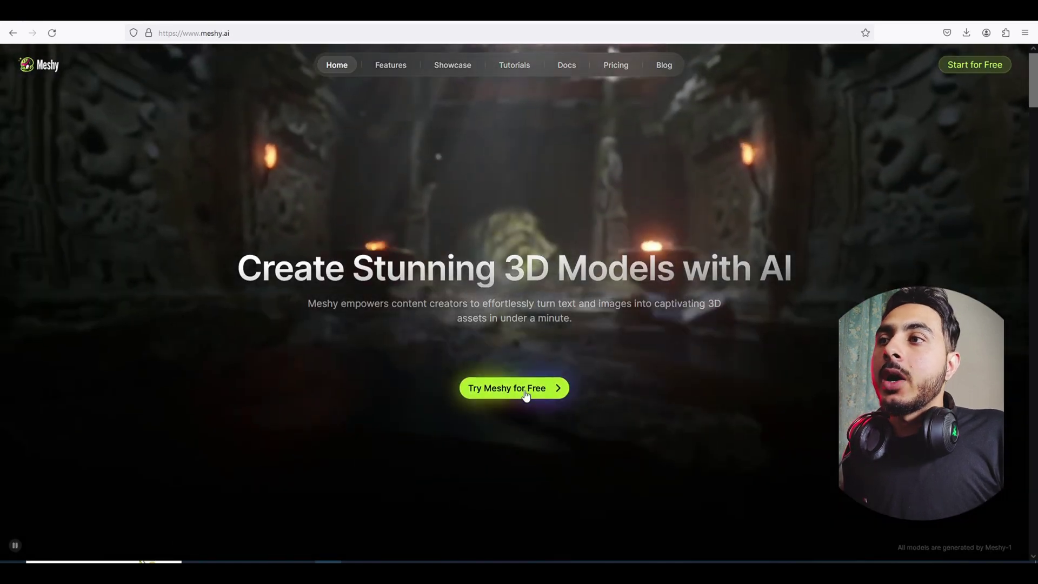
{"action": "left_click", "coordinate": [538, 391]}
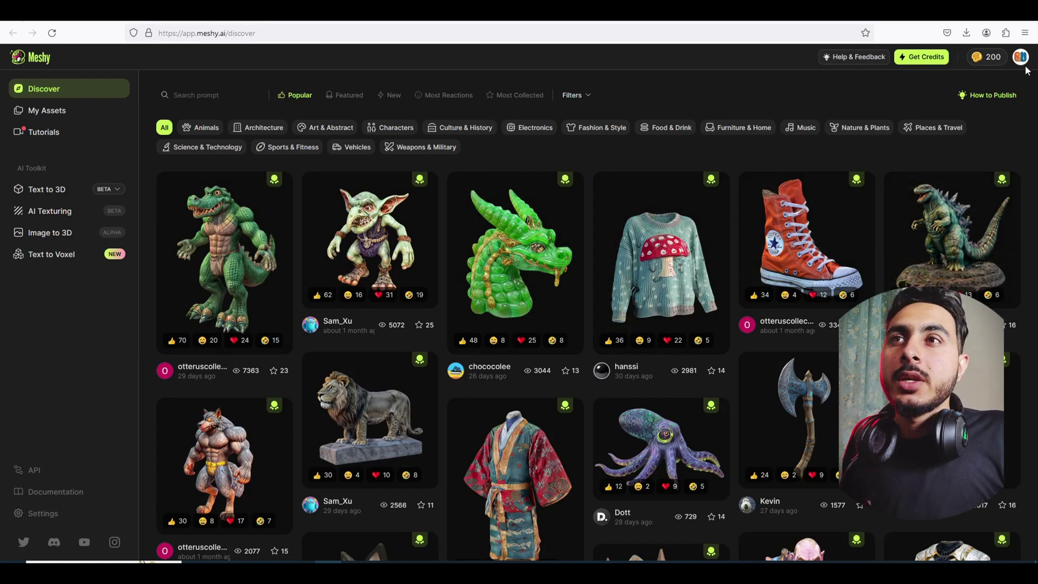
- Browse the community model gallery and open the AI Texturing workspace
{"action": "scroll", "coordinate": [838, 244], "scroll_direction": "down", "scroll_amount": 5}
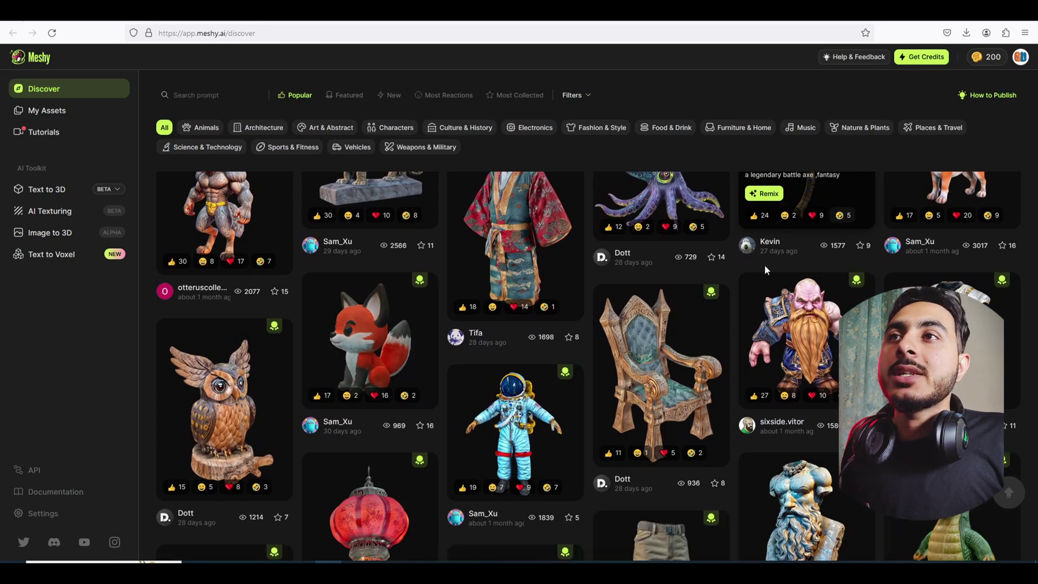
{"action": "scroll", "coordinate": [765, 265], "scroll_direction": "up", "scroll_amount": 5}
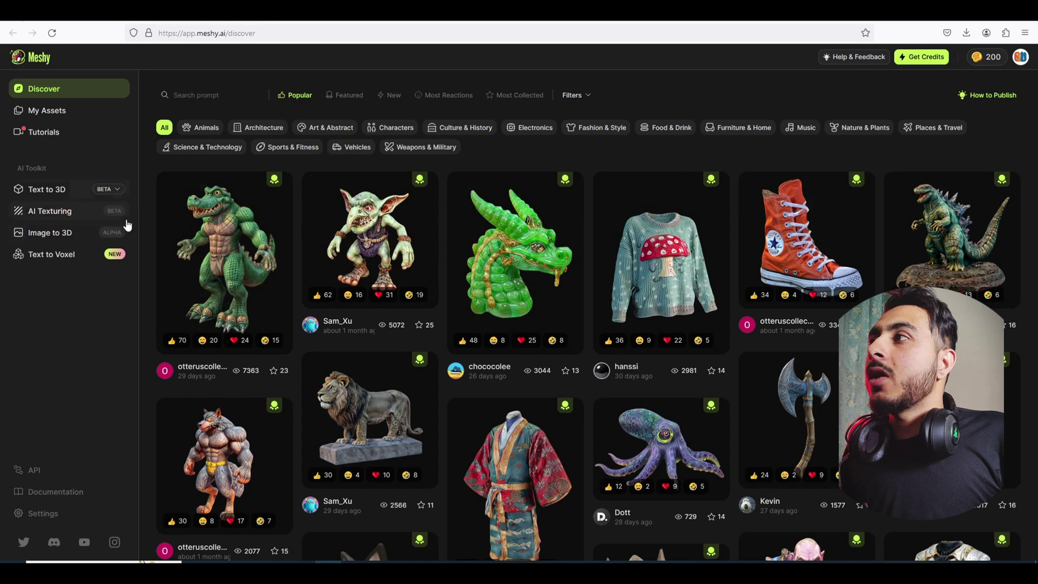
{"action": "left_click", "coordinate": [41, 212]}
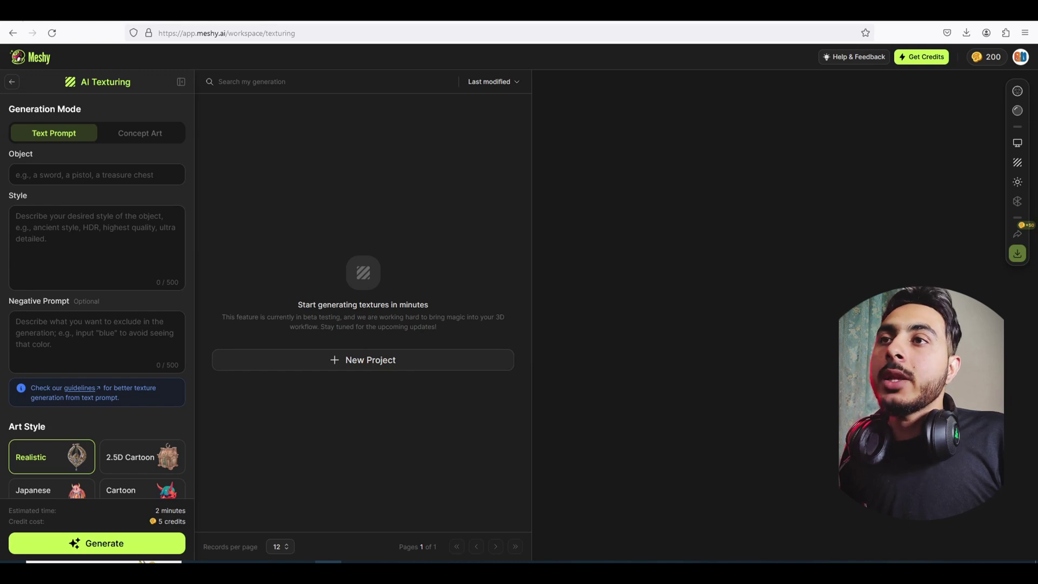
{"action": "left_click_drag", "start_coordinate": [1, 151], "coordinate": [836, 71]}
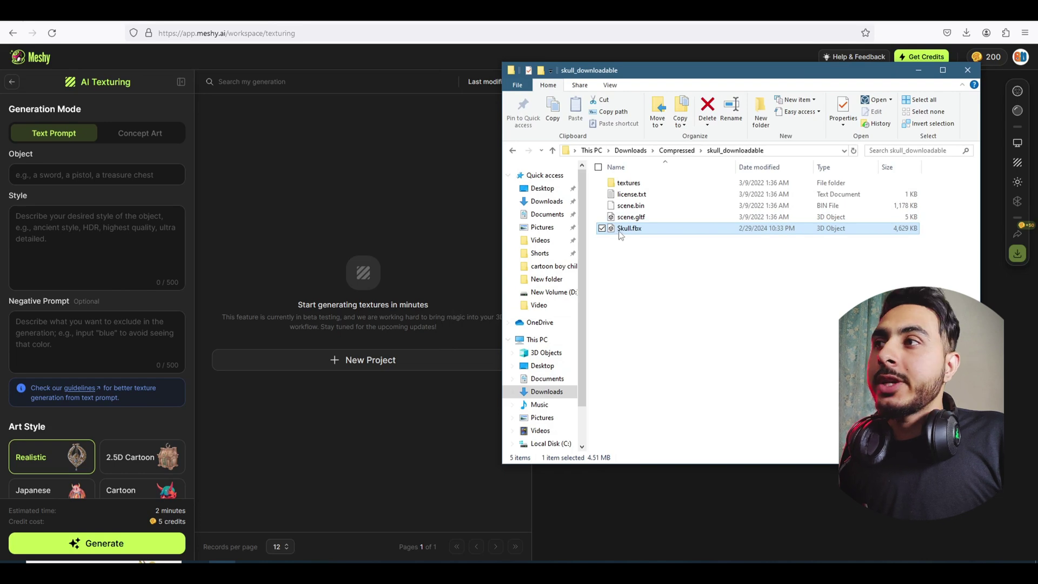
{"action": "left_click", "coordinate": [363, 318]}
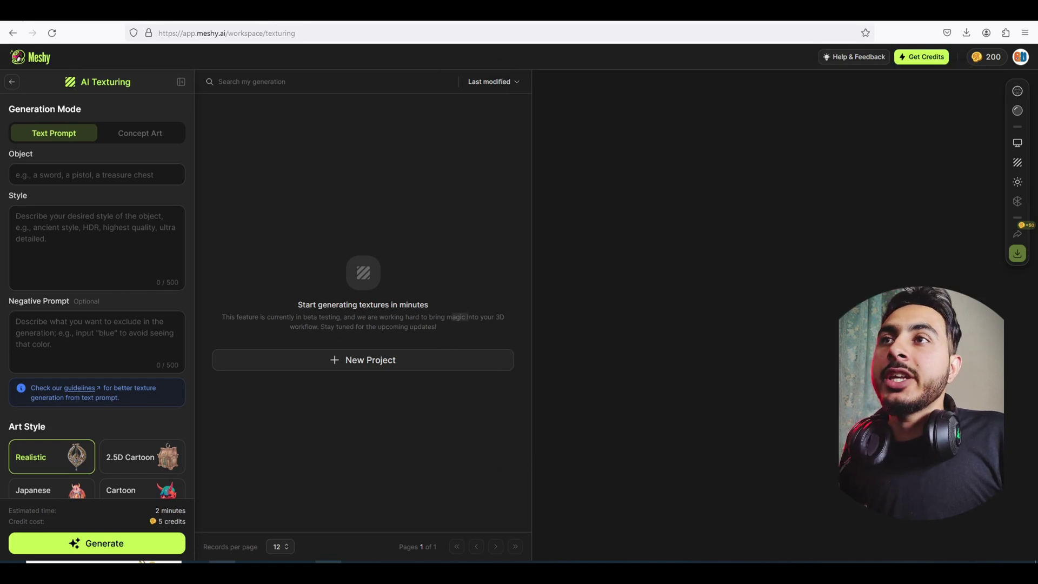
{"action": "key", "text": "alt+Tab"}
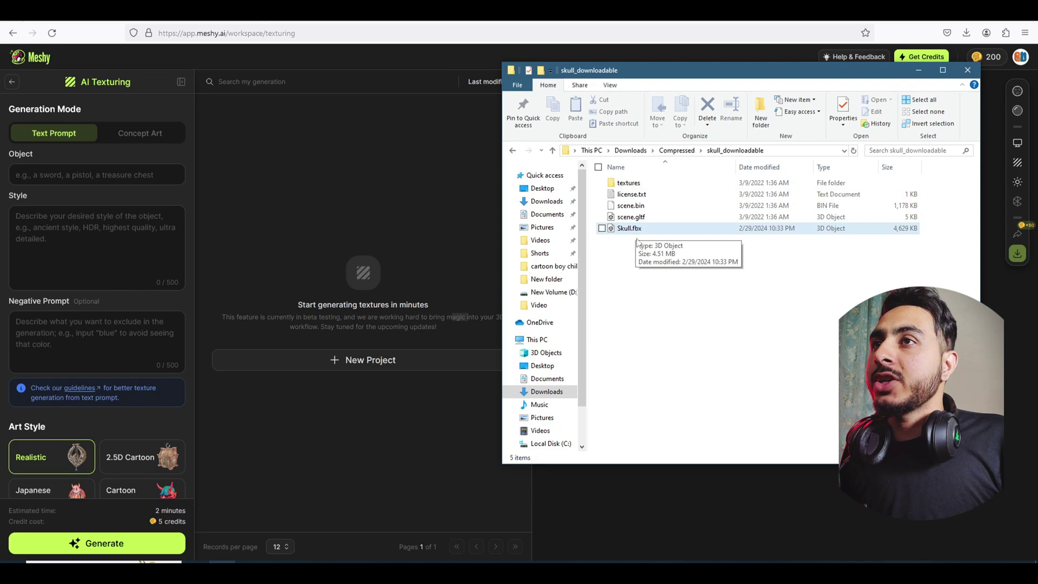
{"action": "left_click_drag", "start_coordinate": [630, 232], "coordinate": [372, 356]}
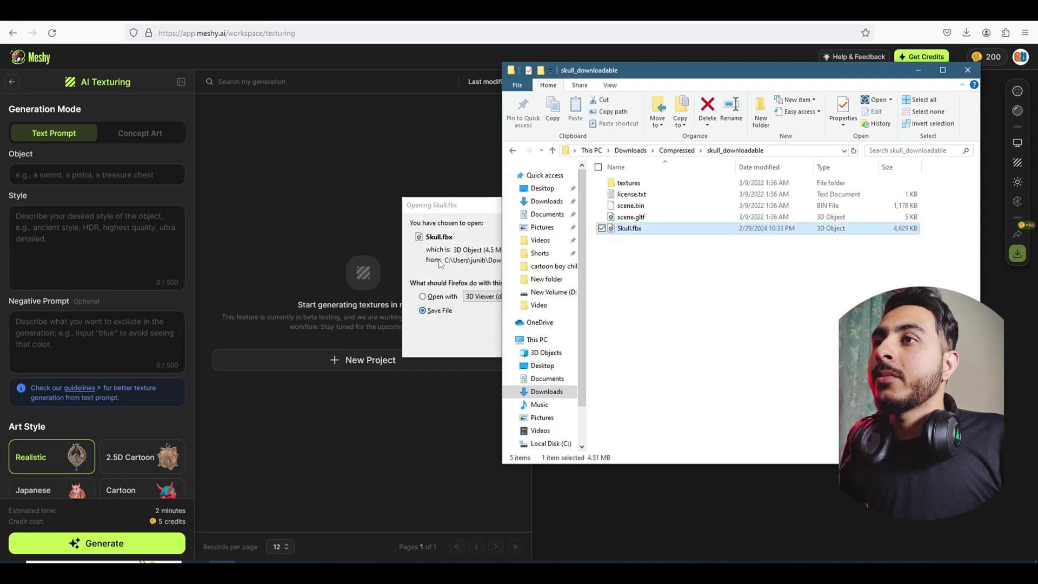
{"action": "left_click", "coordinate": [457, 246]}
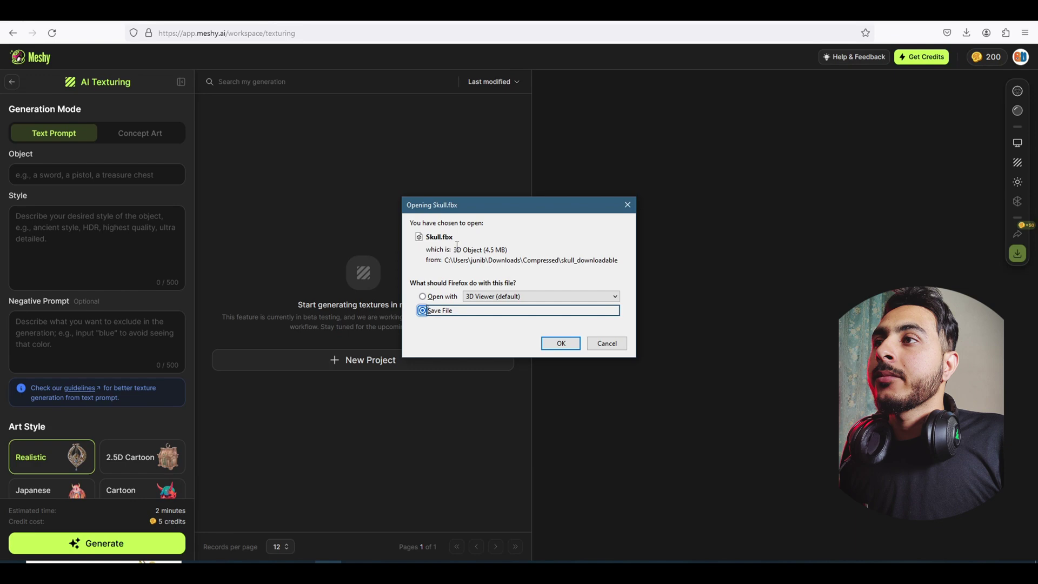
{"action": "left_click", "coordinate": [616, 343]}
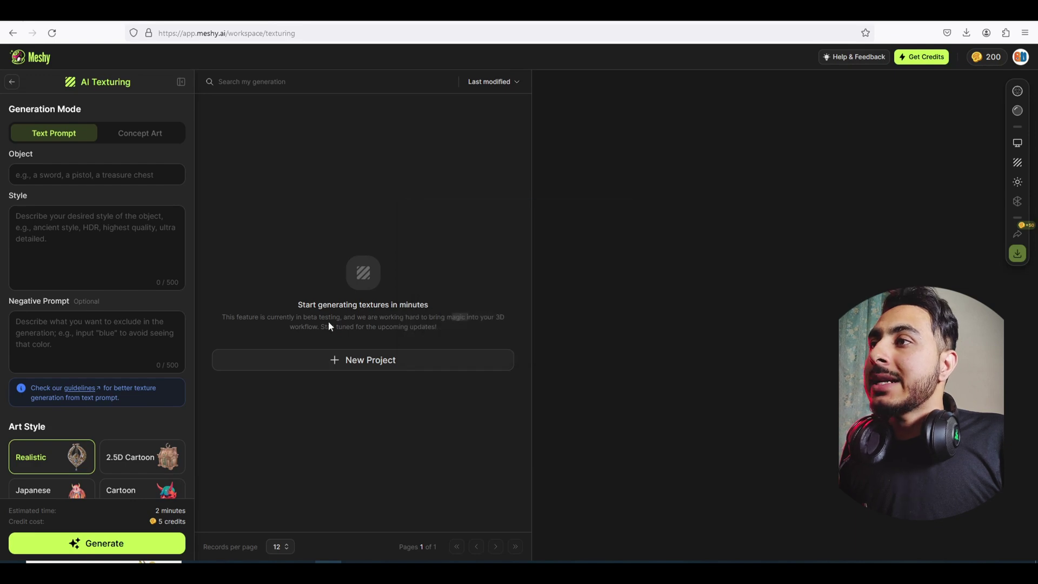
- Start a new texturing project and name it "skull texturing"
{"action": "left_click", "coordinate": [377, 362]}
{"action": "left_click", "coordinate": [437, 233]}
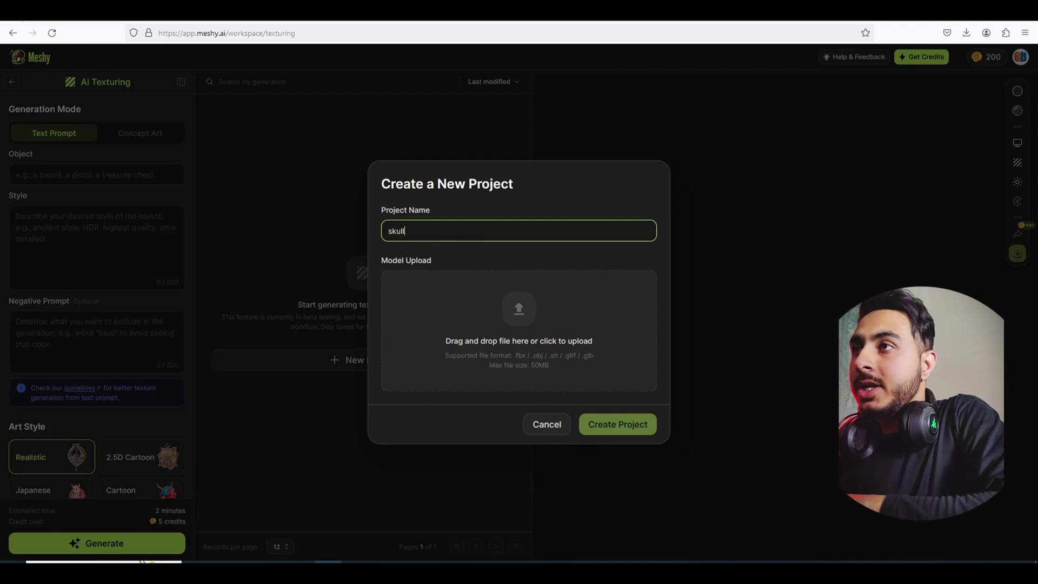
{"action": "type", "text": "skull tex"}
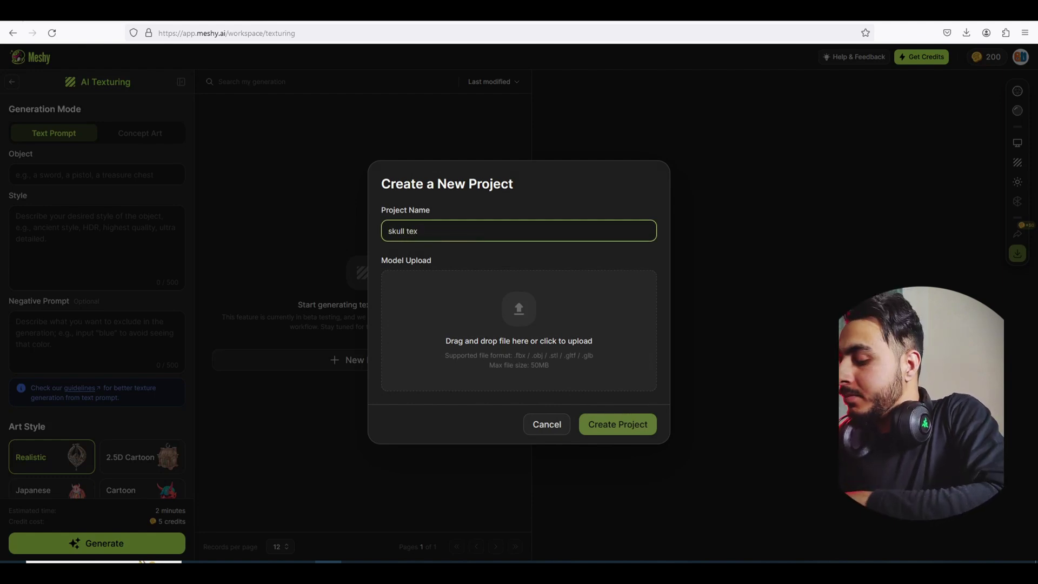
{"action": "type", "text": "turing"}
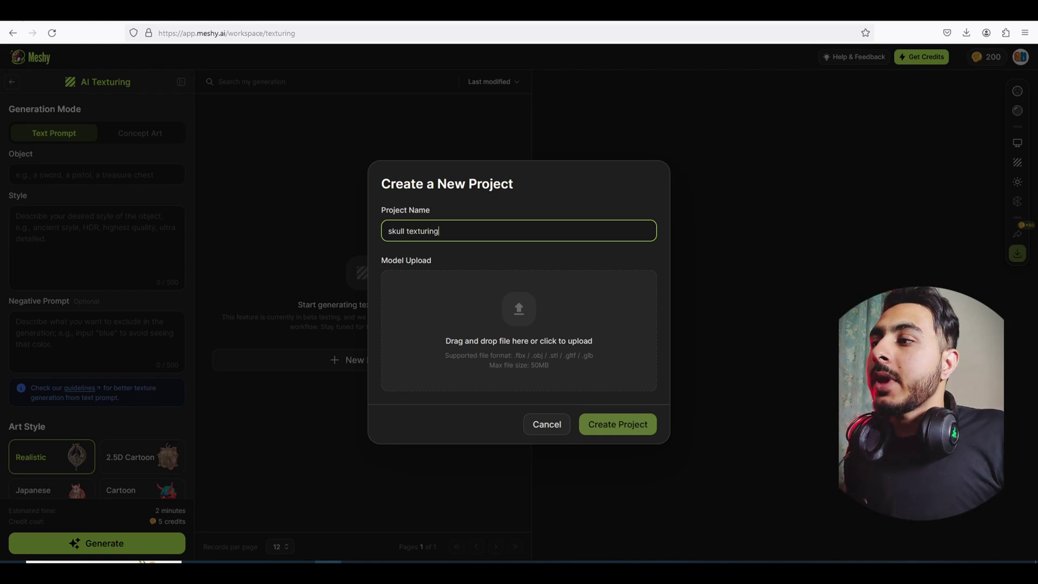
- Upload Skull.fbx from the skull_downloadable folder as the project's model and create the project
{"action": "key", "text": "alt+Tab"}
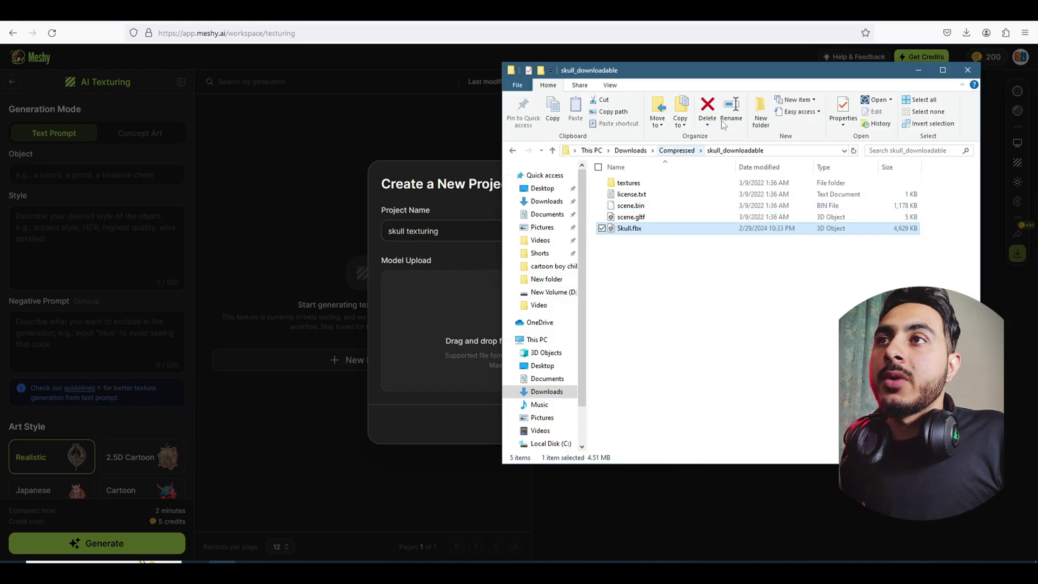
{"action": "left_click_drag", "start_coordinate": [629, 228], "coordinate": [387, 397]}
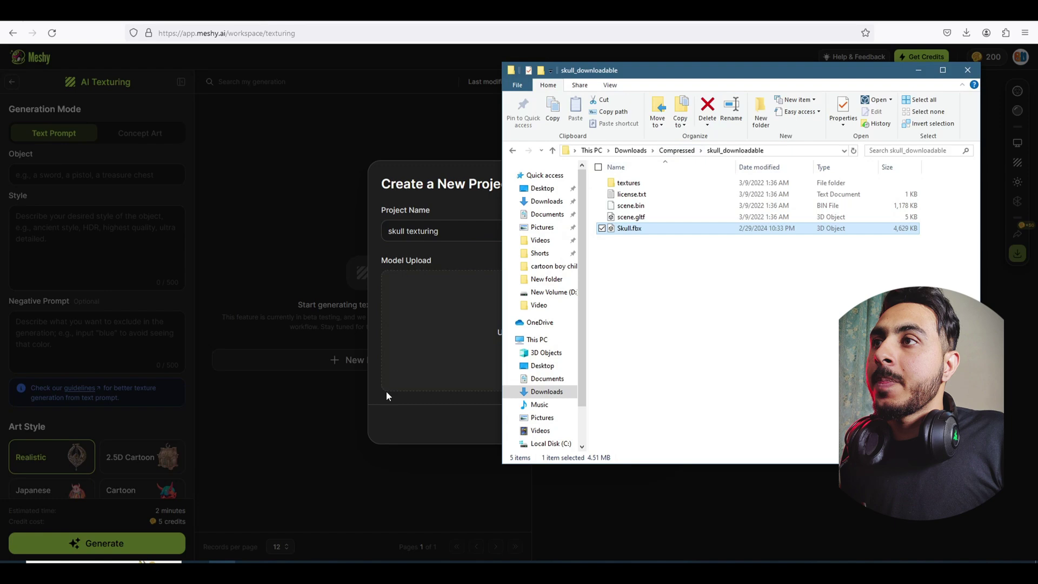
{"action": "left_click", "coordinate": [427, 276]}
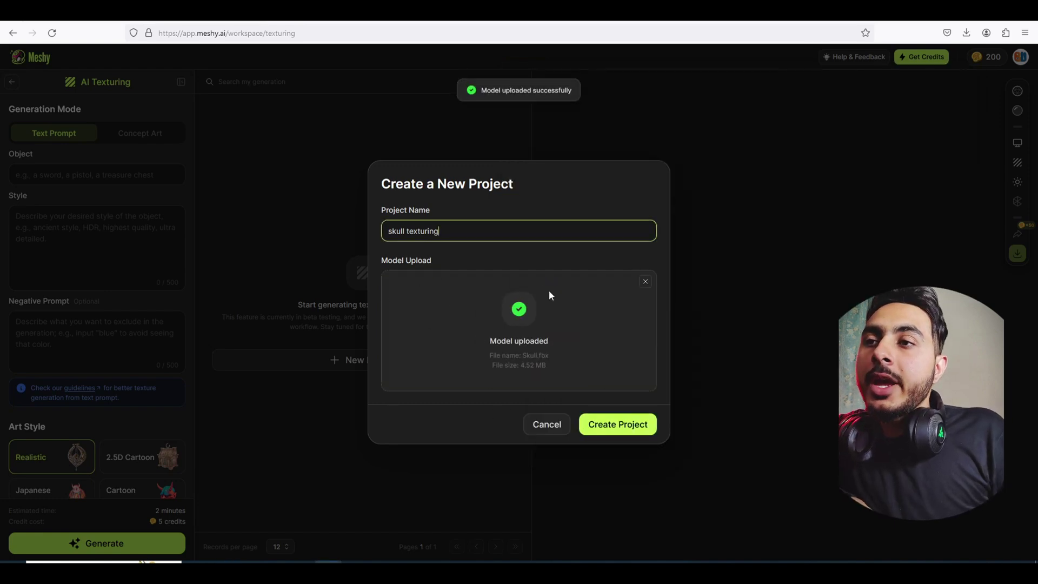
{"action": "left_click", "coordinate": [615, 427]}
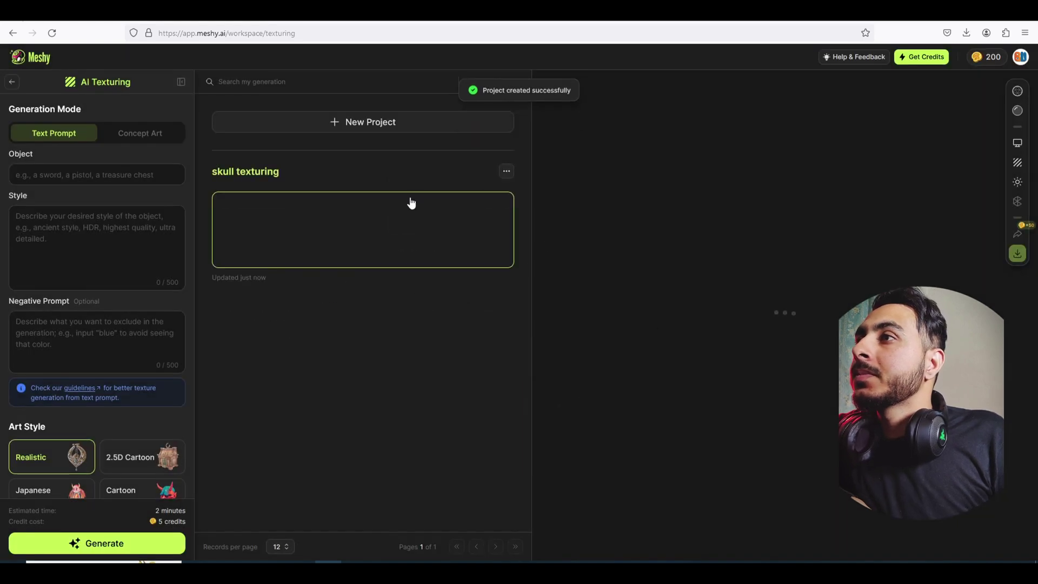
- Try the Use Original UV option and the 1K and 4K texture resolutions, restoring original UVs on and 2K
{"action": "mouse_move", "coordinate": [751, 301]}
{"action": "left_mouse_down"}
{"action": "mouse_move", "coordinate": [739, 292]}
{"action": "mouse_move", "coordinate": [851, 291]}
{"action": "mouse_move", "coordinate": [754, 315]}
{"action": "left_mouse_up"}
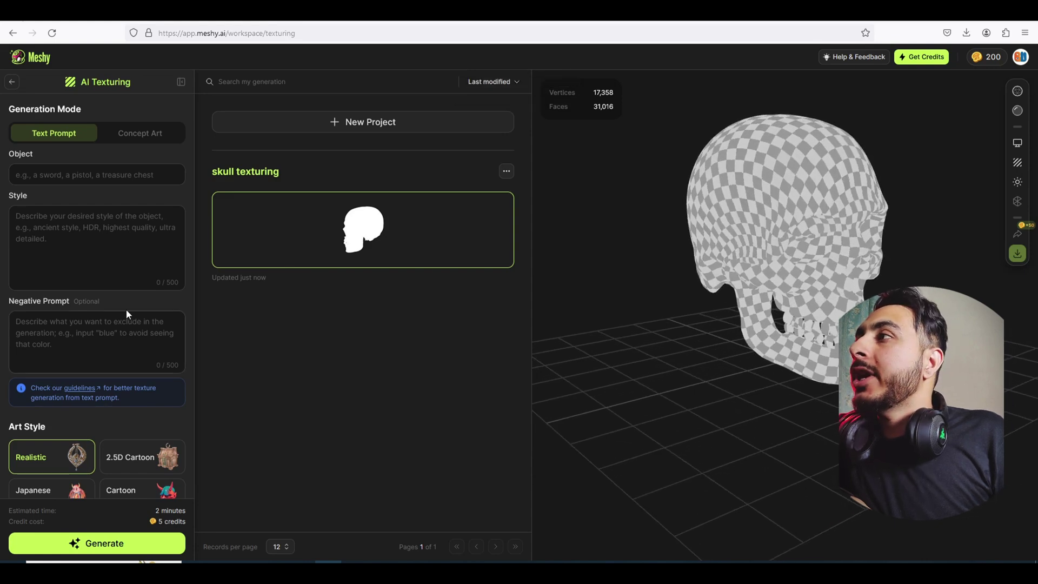
{"action": "scroll", "coordinate": [60, 254], "scroll_direction": "down", "scroll_amount": 4}
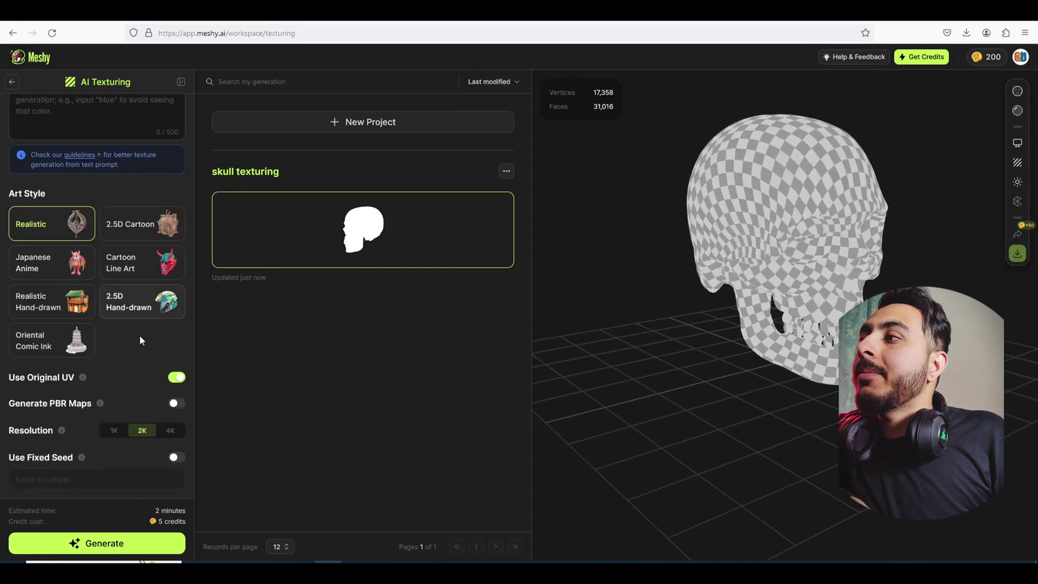
{"action": "left_click", "coordinate": [177, 378]}
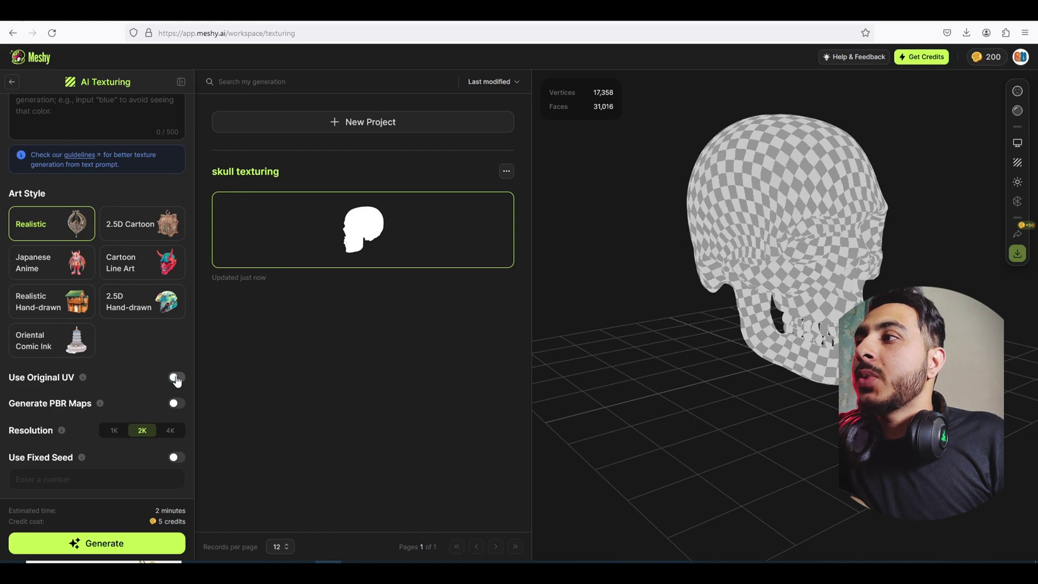
{"action": "left_click", "coordinate": [177, 377]}
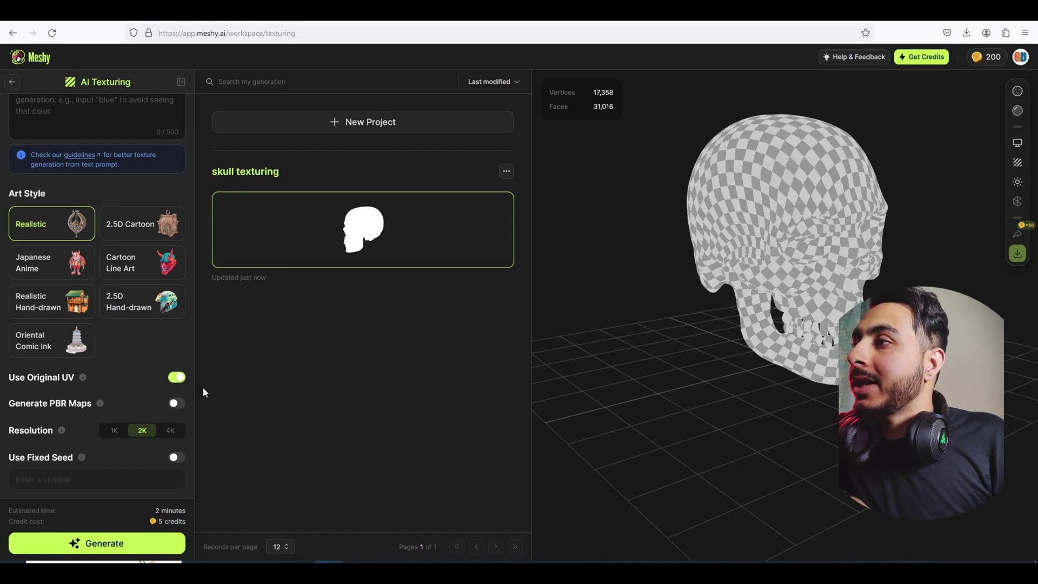
{"action": "left_click", "coordinate": [120, 432]}
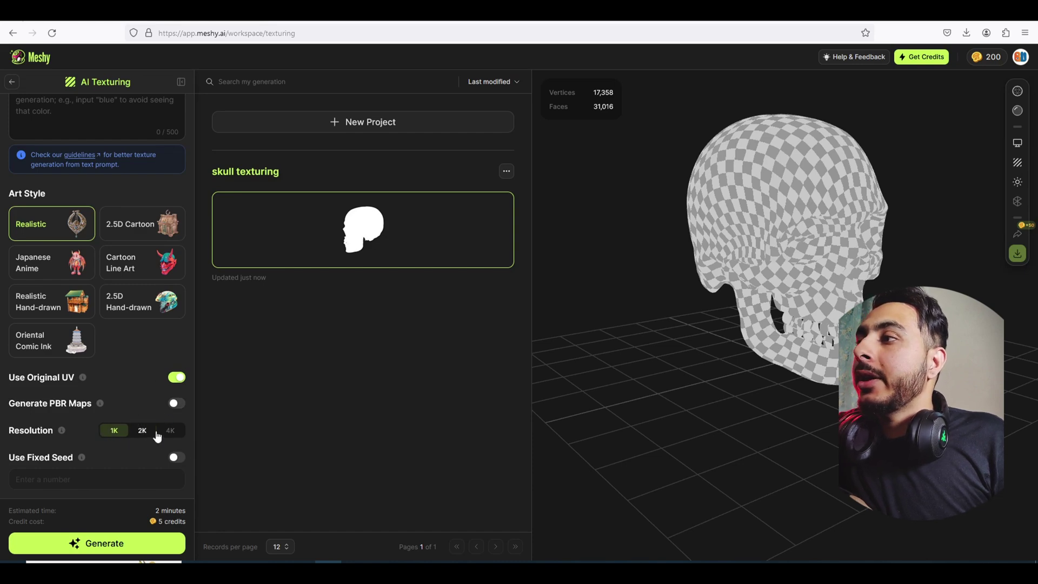
{"action": "left_click", "coordinate": [164, 431]}
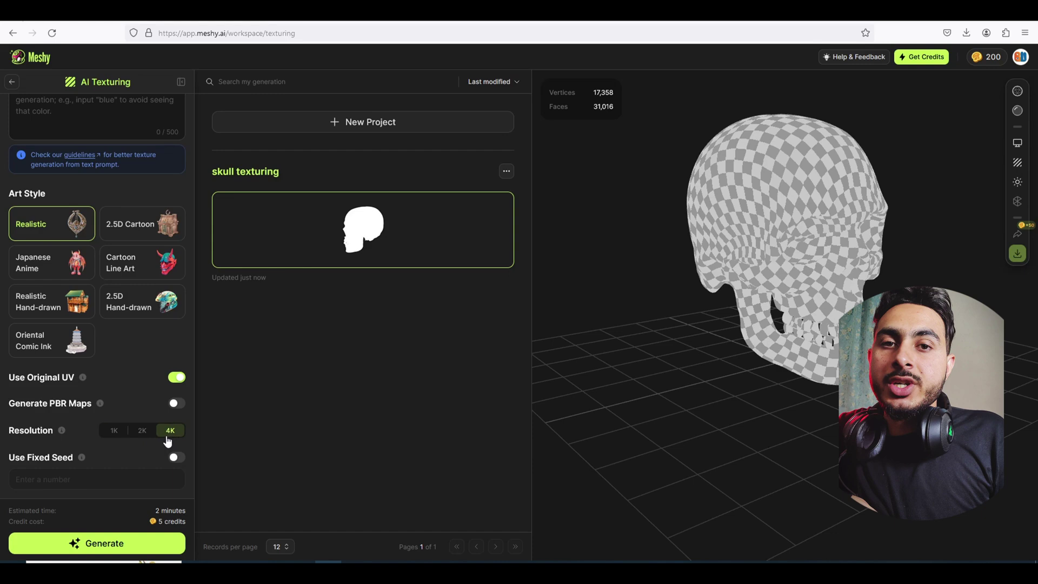
{"action": "left_click", "coordinate": [137, 432]}
{"action": "scroll", "coordinate": [120, 437], "scroll_direction": "up", "scroll_amount": 1}
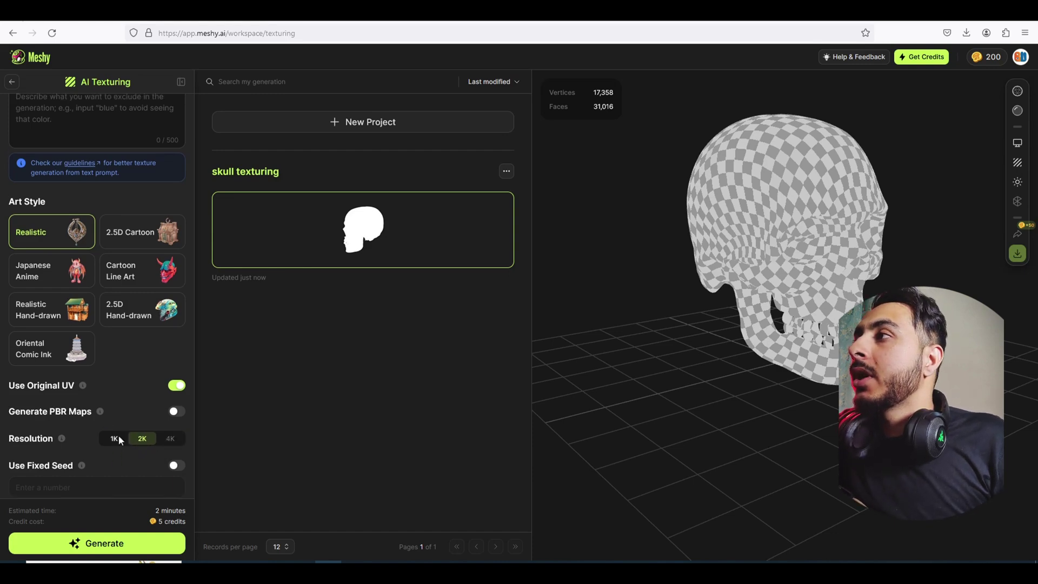
- Generate a texture for the object "Skull" with the style "Golden skull" and the negative prompt "blur"
{"action": "scroll", "coordinate": [119, 440], "scroll_direction": "up", "scroll_amount": 4}
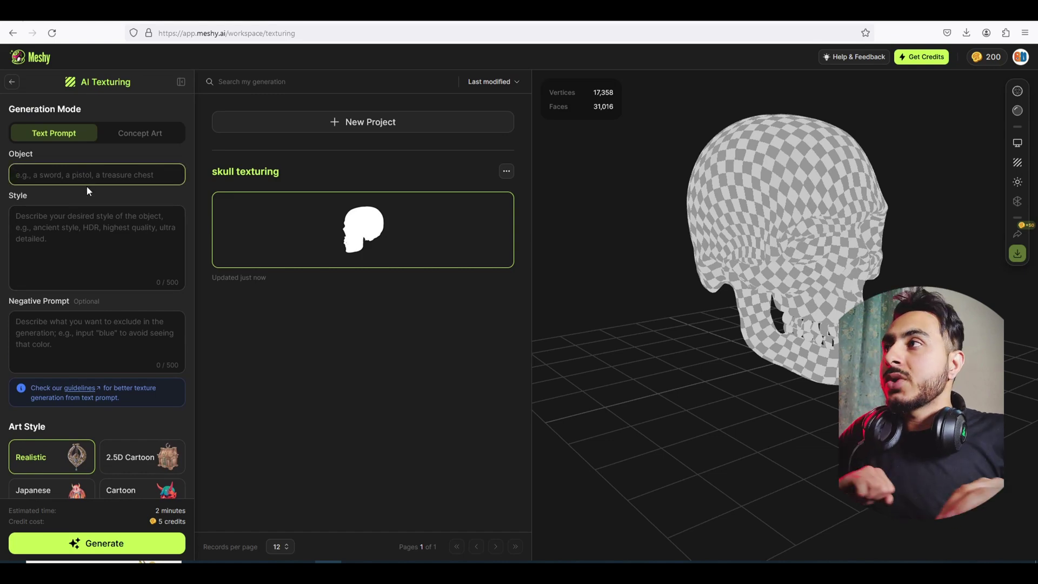
{"action": "type", "text": "kull"}
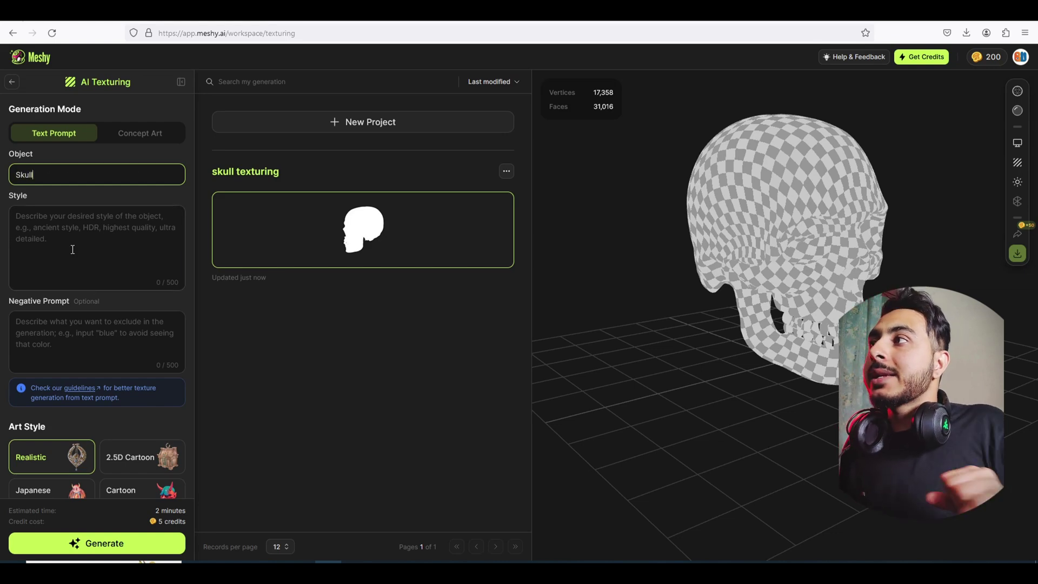
{"action": "left_click", "coordinate": [72, 249]}
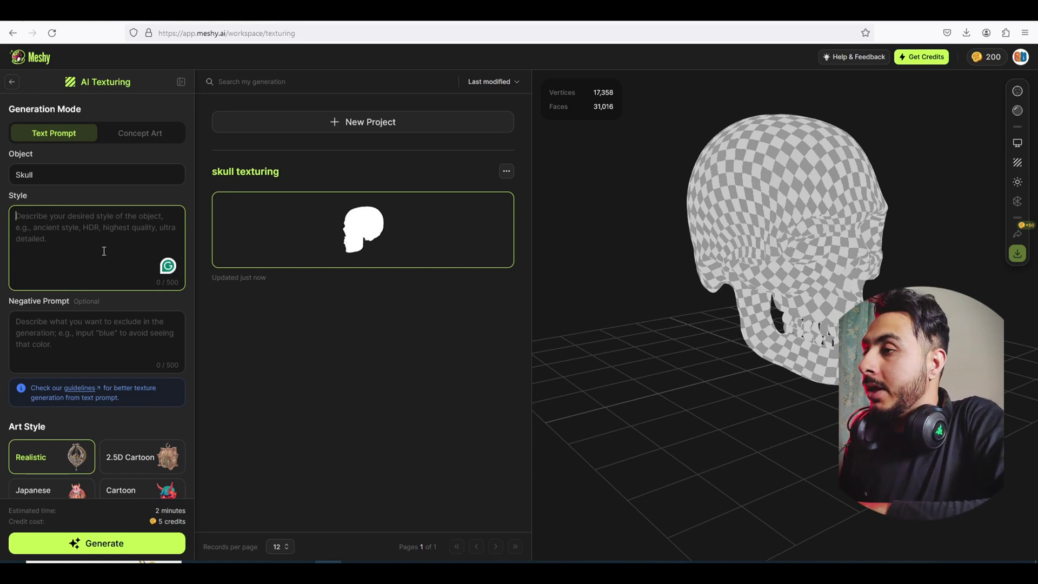
{"action": "type", "text": "Golden skull"}
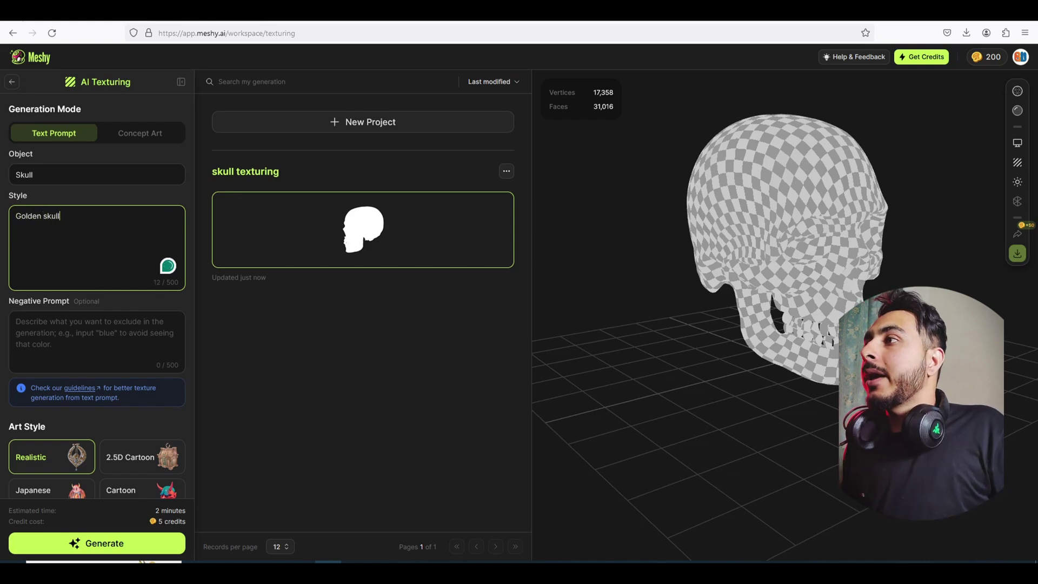
{"action": "left_click", "coordinate": [133, 329]}
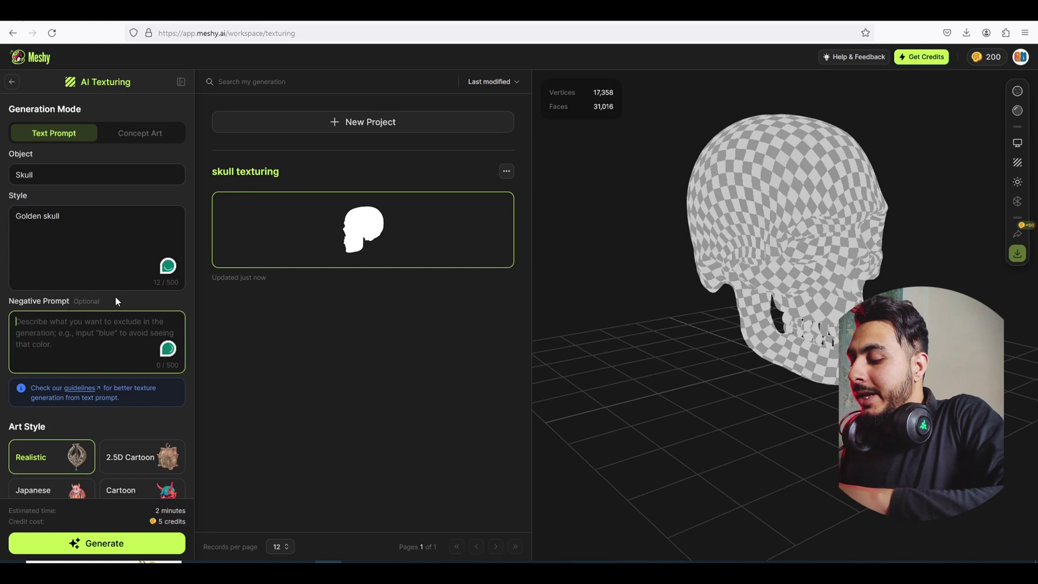
{"action": "type", "text": "blur"}
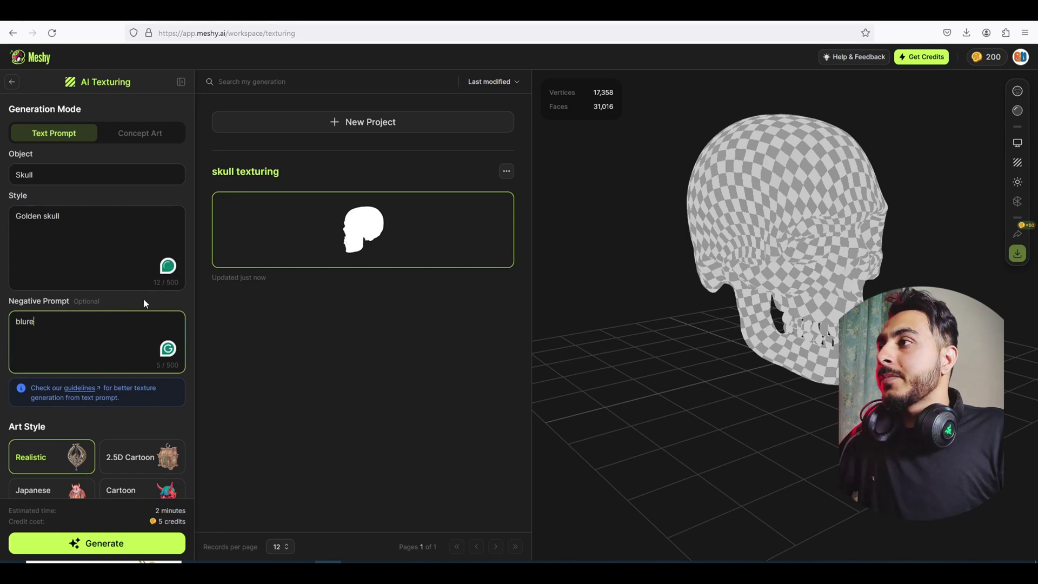
{"action": "scroll", "coordinate": [125, 432], "scroll_direction": "down", "scroll_amount": 3}
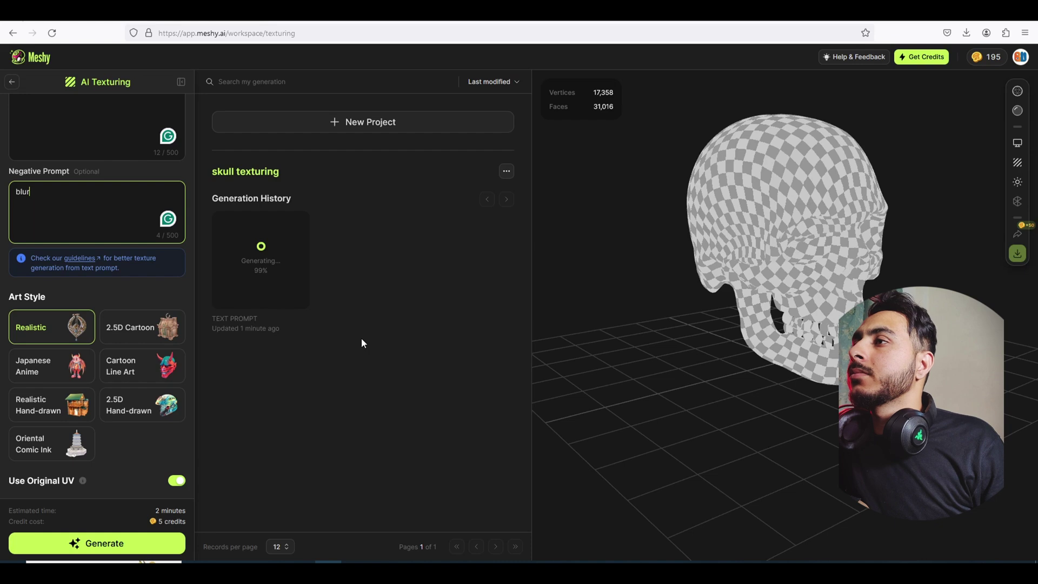
- Open the generated golden skull texture and examine the model's face, teeth and eye sockets from several angles
{"action": "left_click", "coordinate": [287, 302]}
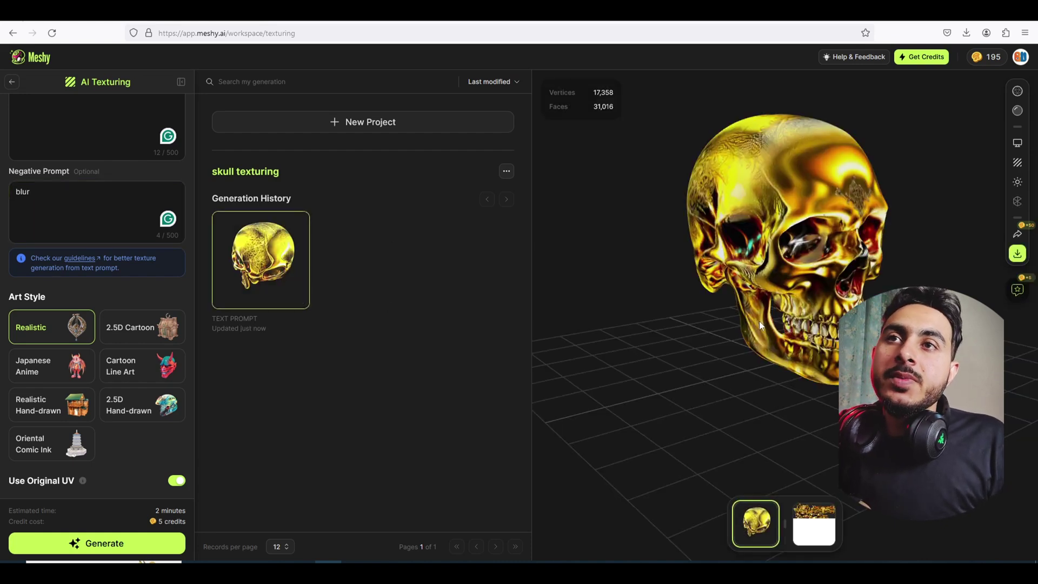
{"action": "left_click_drag", "start_coordinate": [732, 332], "coordinate": [871, 359]}
{"action": "scroll", "coordinate": [809, 359], "scroll_direction": "up", "scroll_amount": 3}
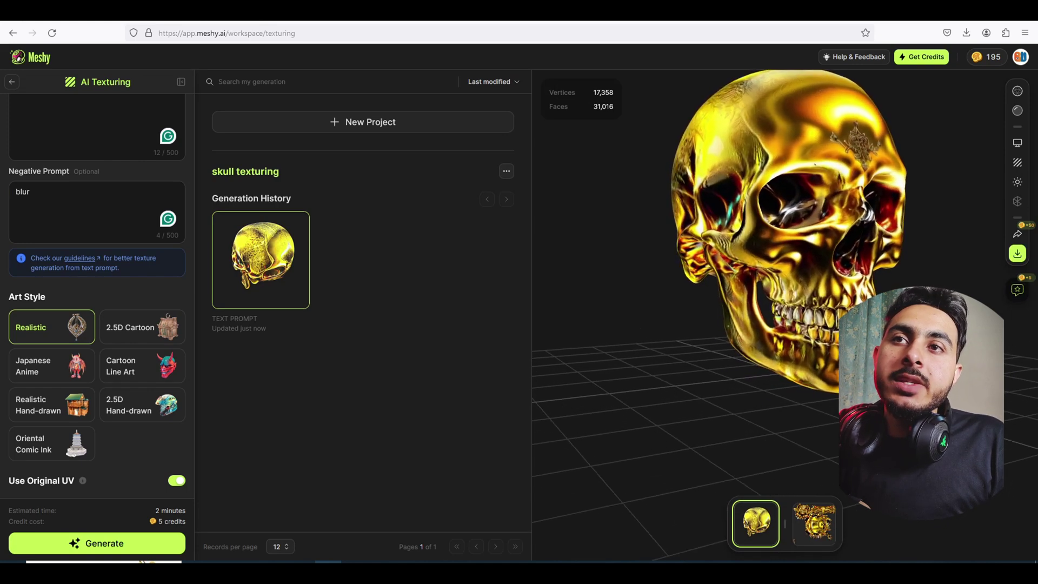
{"action": "scroll", "coordinate": [734, 317], "scroll_direction": "up", "scroll_amount": 10}
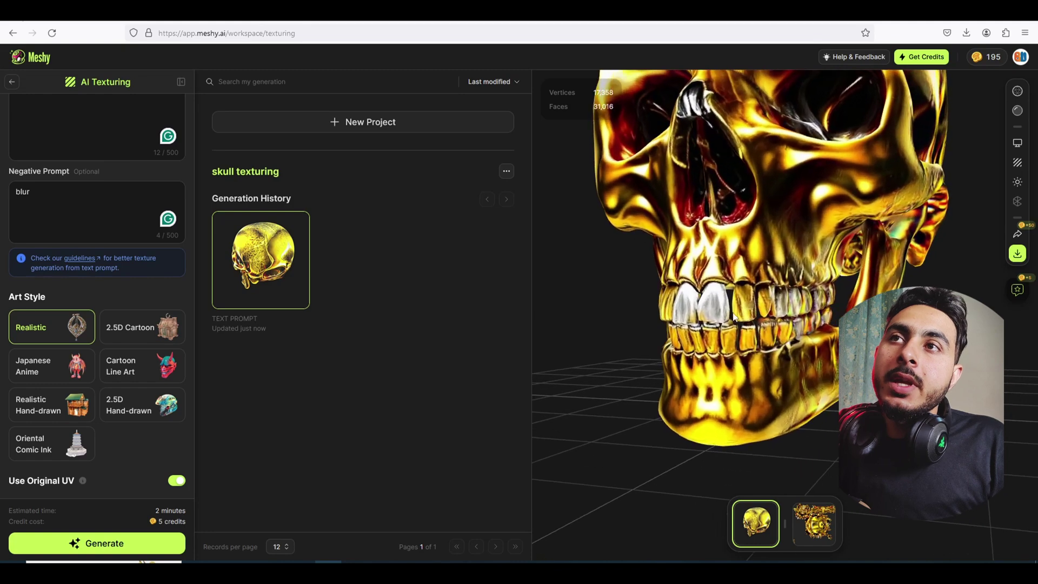
{"action": "left_click_drag", "start_coordinate": [733, 315], "coordinate": [771, 285]}
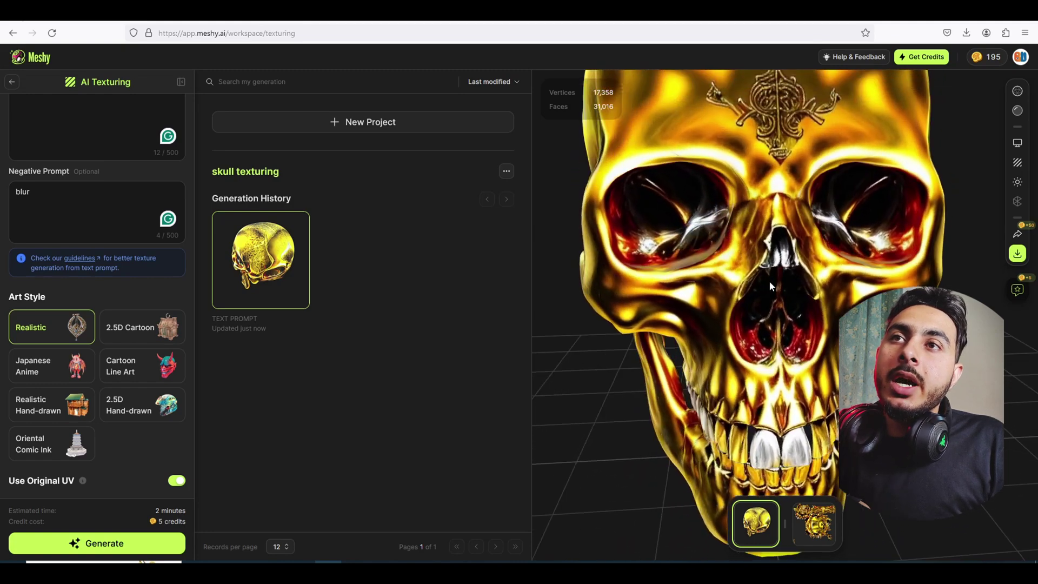
{"action": "scroll", "coordinate": [804, 276], "scroll_direction": "down", "scroll_amount": 6}
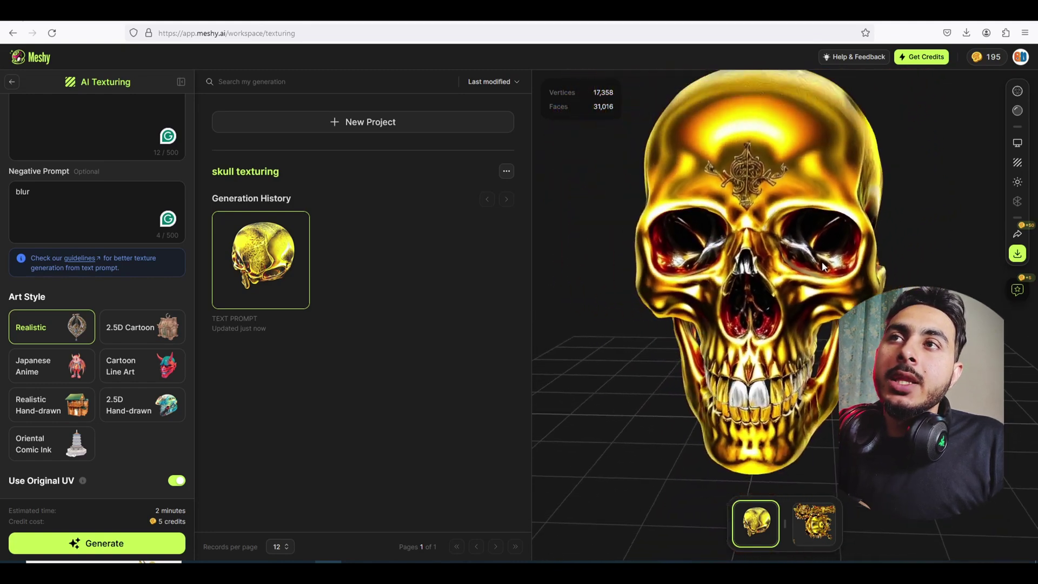
{"action": "left_click_drag", "start_coordinate": [822, 266], "coordinate": [773, 240]}
{"action": "left_click_drag", "start_coordinate": [810, 246], "coordinate": [897, 324]}
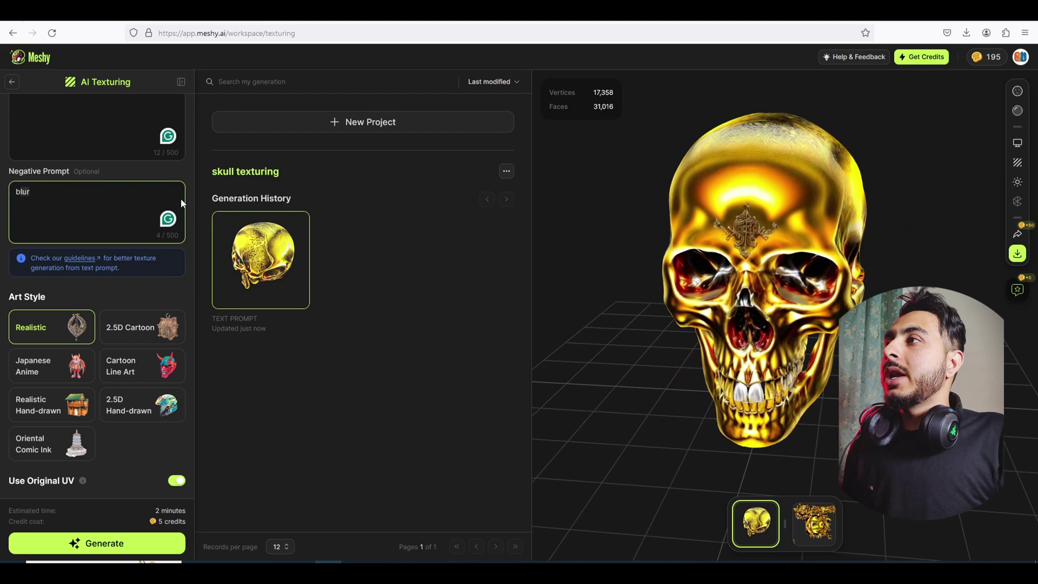
- Generate two more textures, one with the style "Pirate skull" and one with "neon lights skull"
{"action": "scroll", "coordinate": [57, 197], "scroll_direction": "up", "scroll_amount": 3}
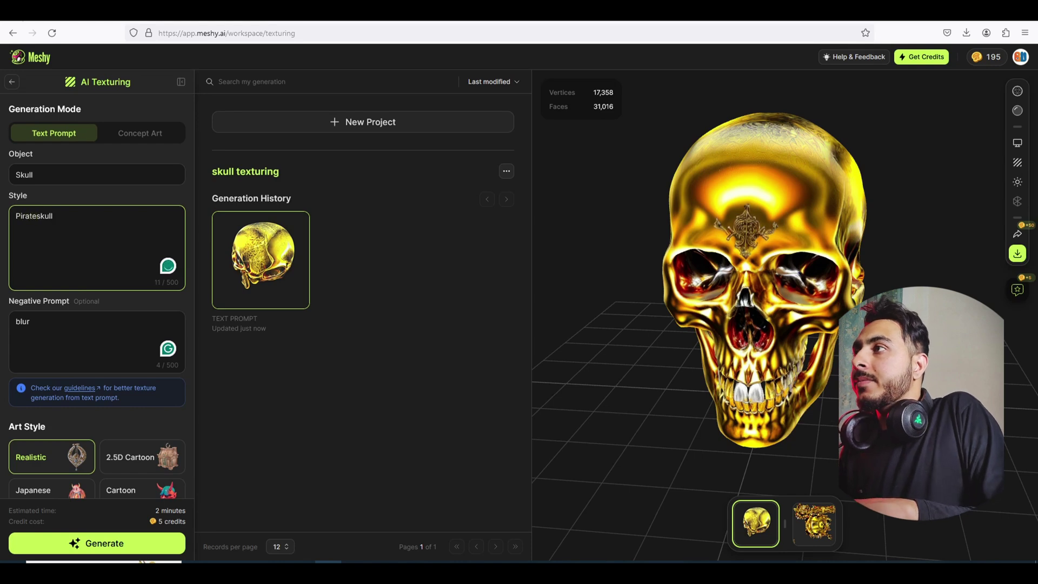
{"action": "left_click", "coordinate": [96, 543]}
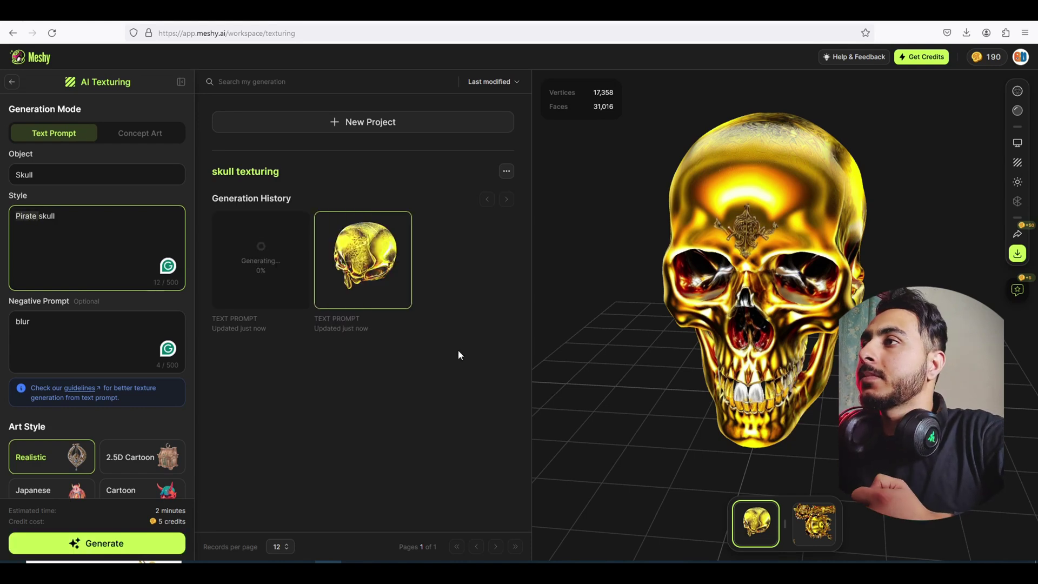
{"action": "left_click", "coordinate": [39, 219]}
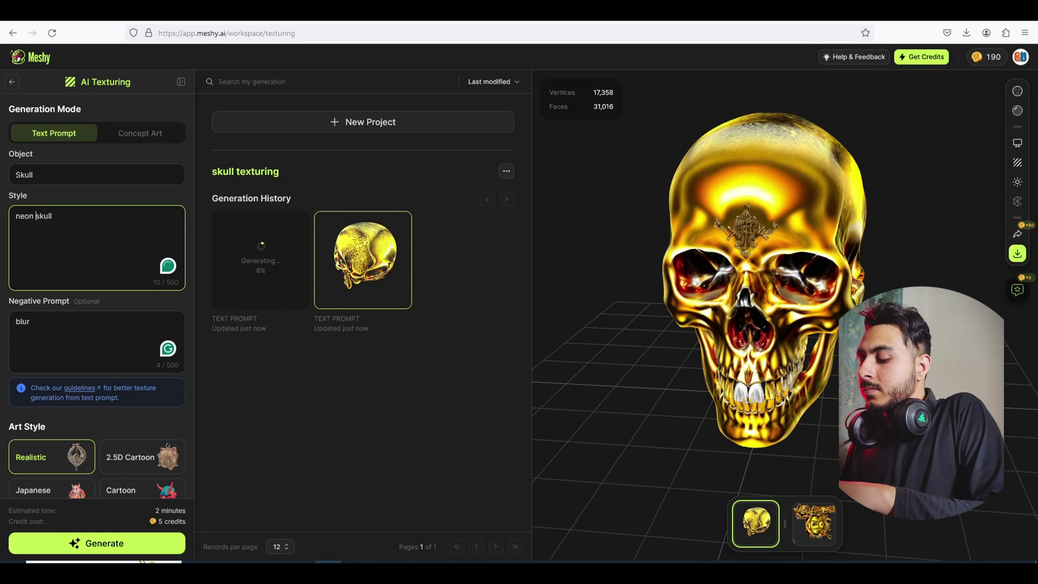
{"action": "key", "text": "Return"}
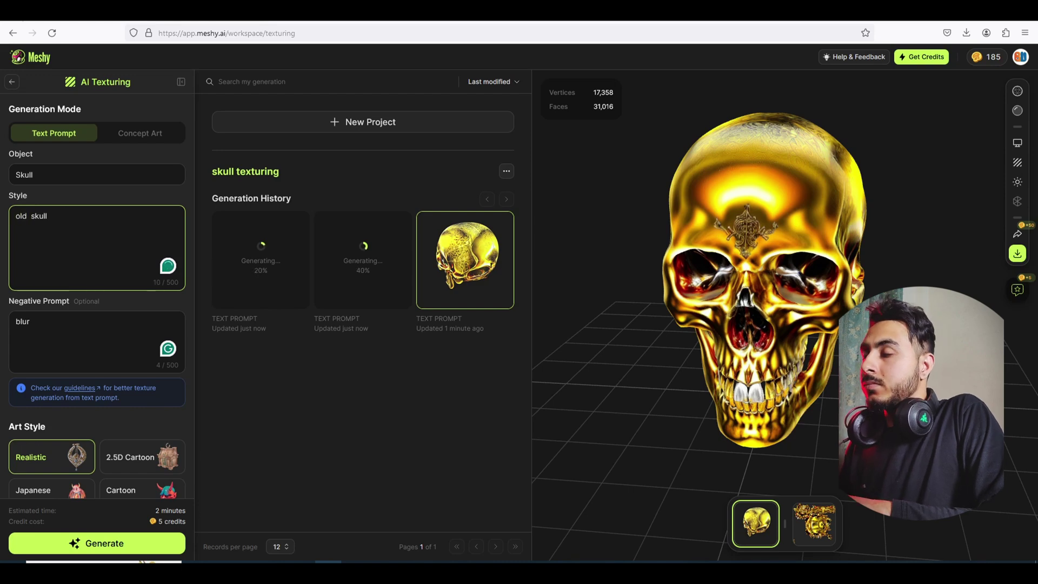
- Generate textures with the styles "old dirty skull" and "Scifi Robot skull", keeping the negative prompt "blur"
{"action": "key", "text": "Return"}
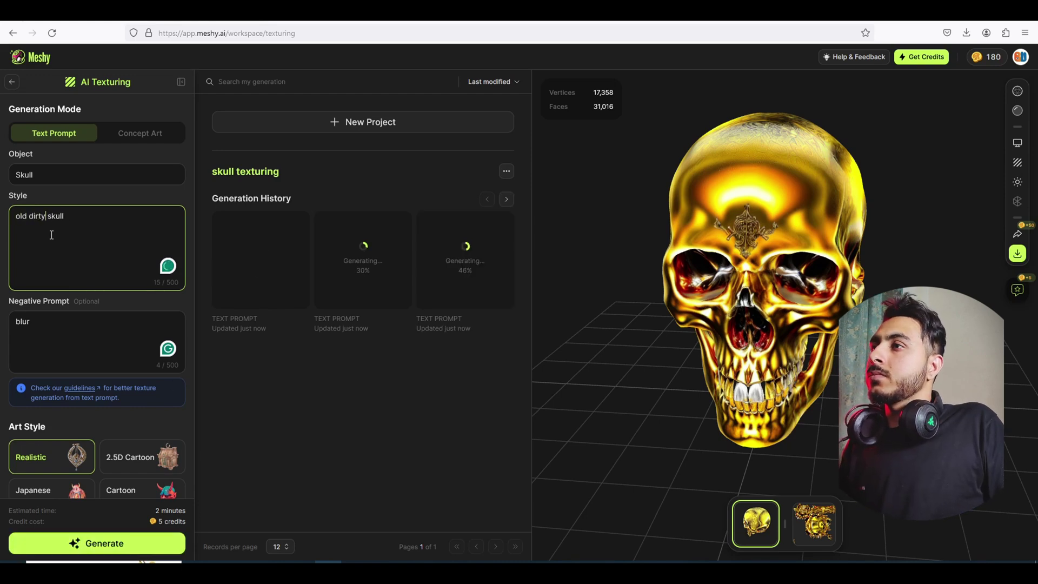
{"action": "key", "text": "BackSpace"}
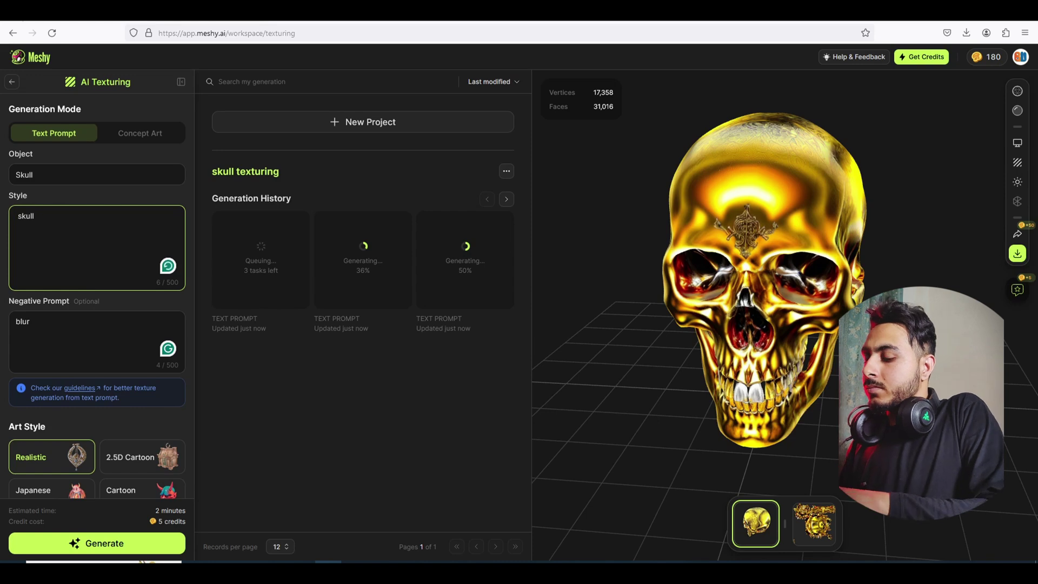
{"action": "type", "text": "Scifi Robot"}
{"action": "key", "text": "Return"}
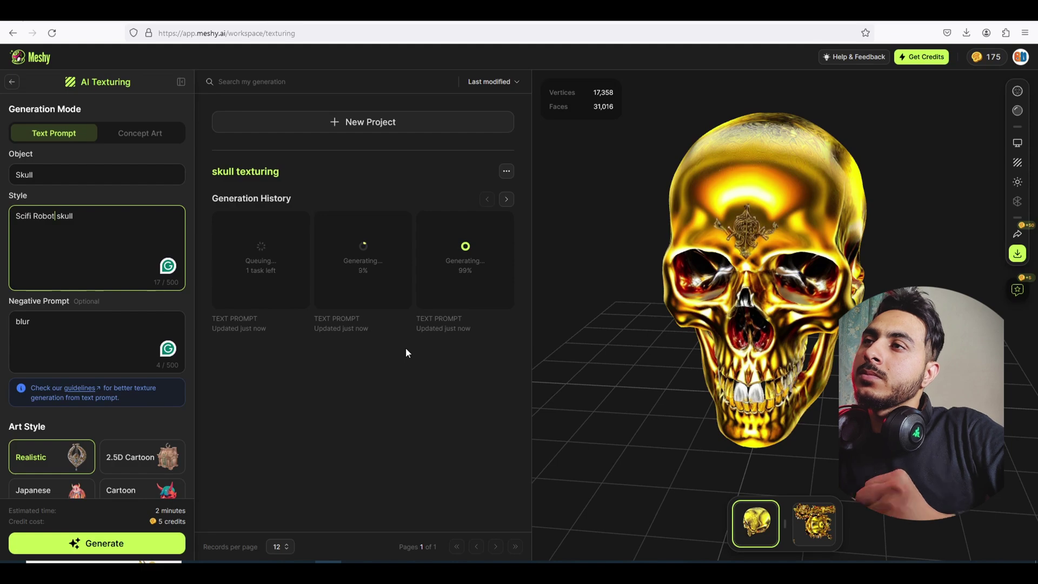
- Examine the neon lights, old dirty and Scifi Robot texture results on the skull model up close and from different angles
{"action": "left_click", "coordinate": [453, 279]}
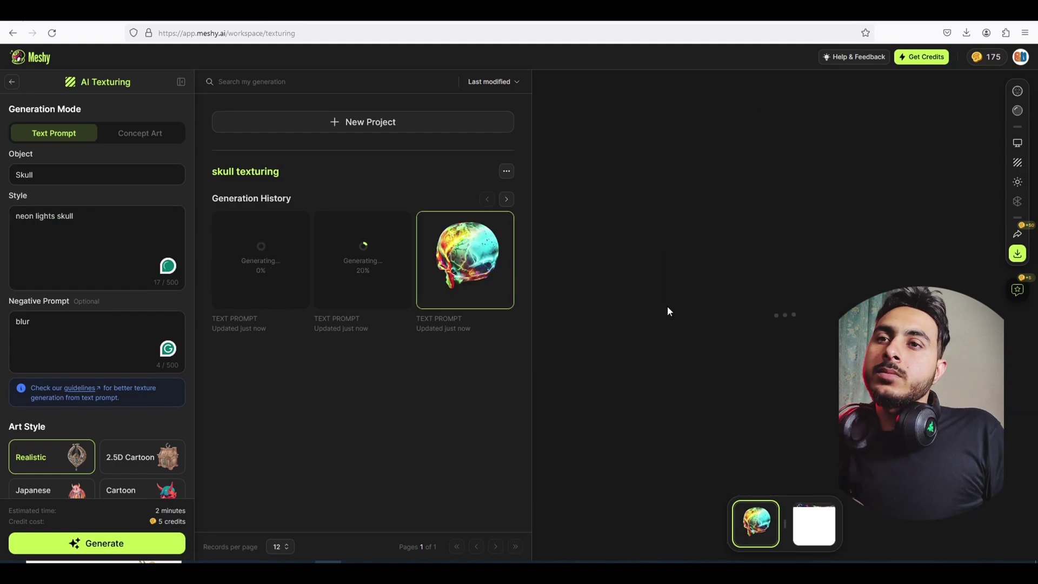
{"action": "left_click_drag", "start_coordinate": [752, 319], "coordinate": [936, 340]}
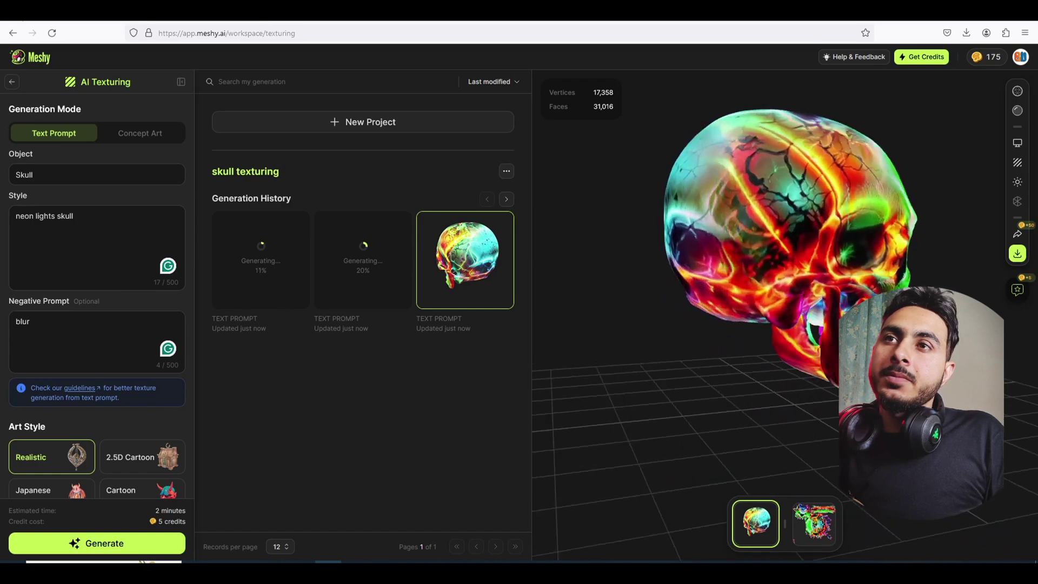
{"action": "left_click", "coordinate": [363, 260]}
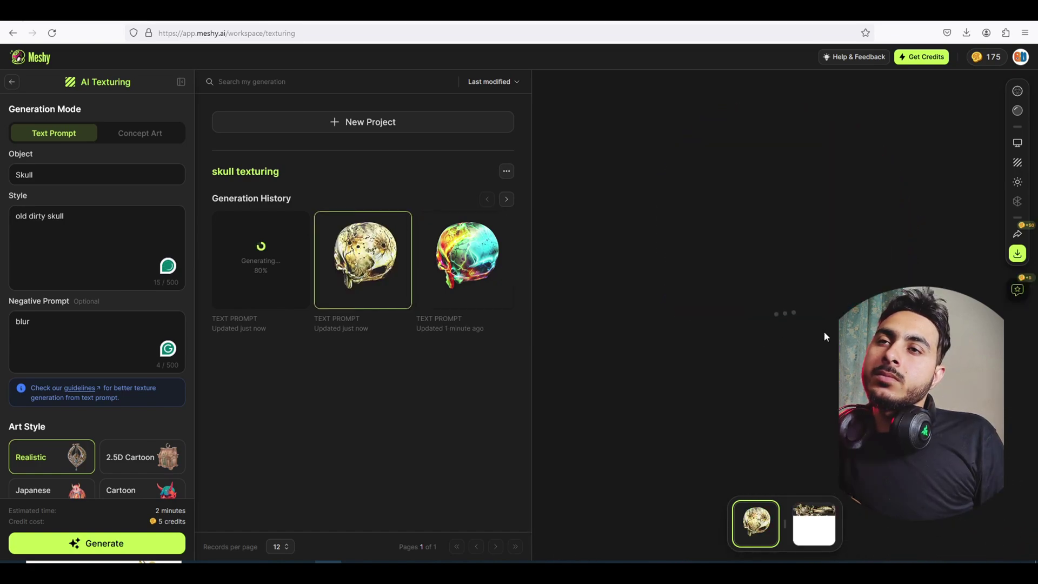
{"action": "left_click_drag", "start_coordinate": [812, 328], "coordinate": [844, 316]}
{"action": "left_click_drag", "start_coordinate": [749, 311], "coordinate": [860, 338]}
{"action": "scroll", "coordinate": [819, 316], "scroll_direction": "up", "scroll_amount": 3}
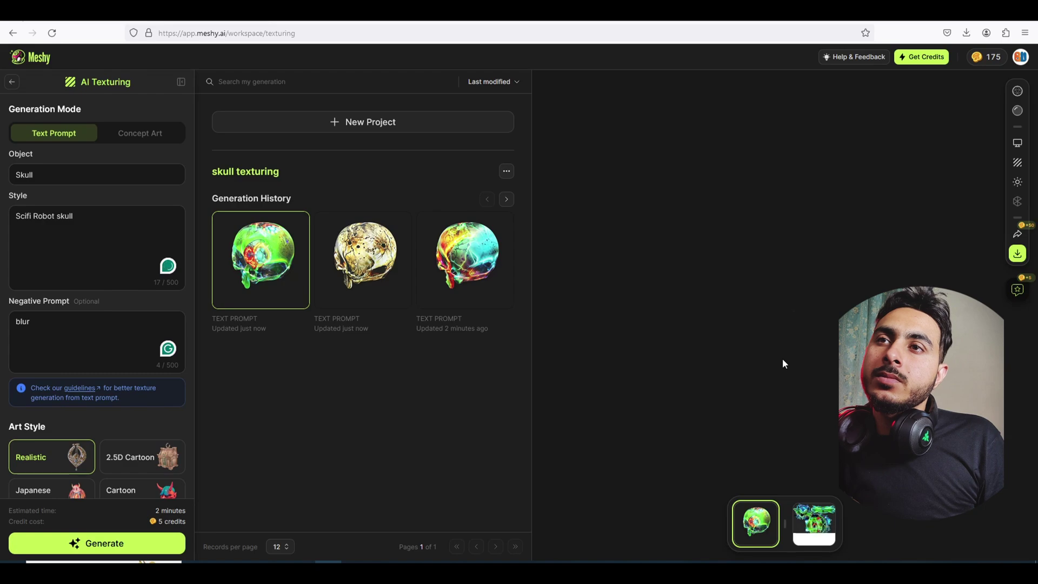
{"action": "left_click_drag", "start_coordinate": [786, 356], "coordinate": [725, 382]}
{"action": "scroll", "coordinate": [703, 346], "scroll_direction": "up", "scroll_amount": 3}
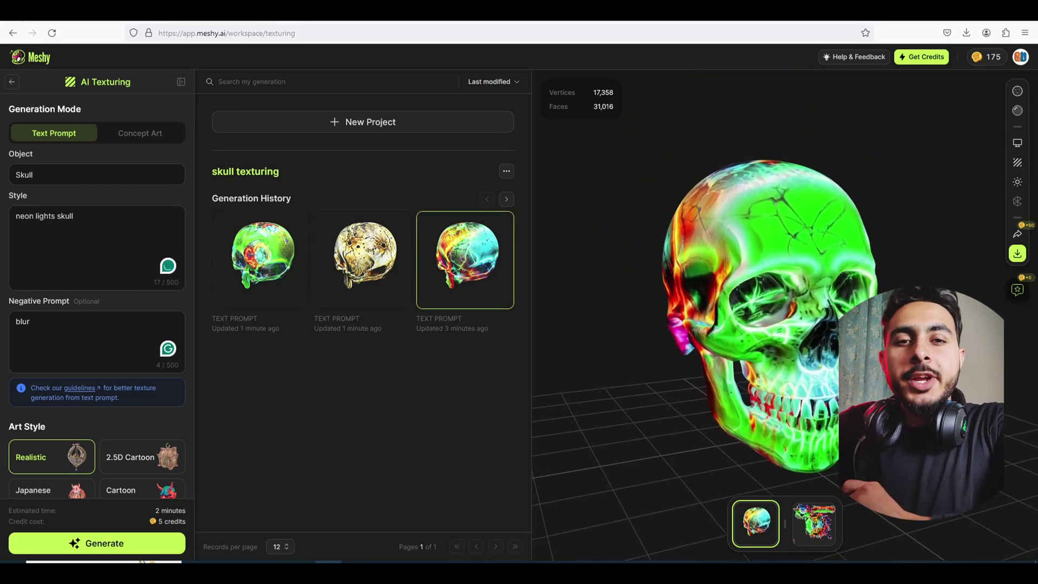